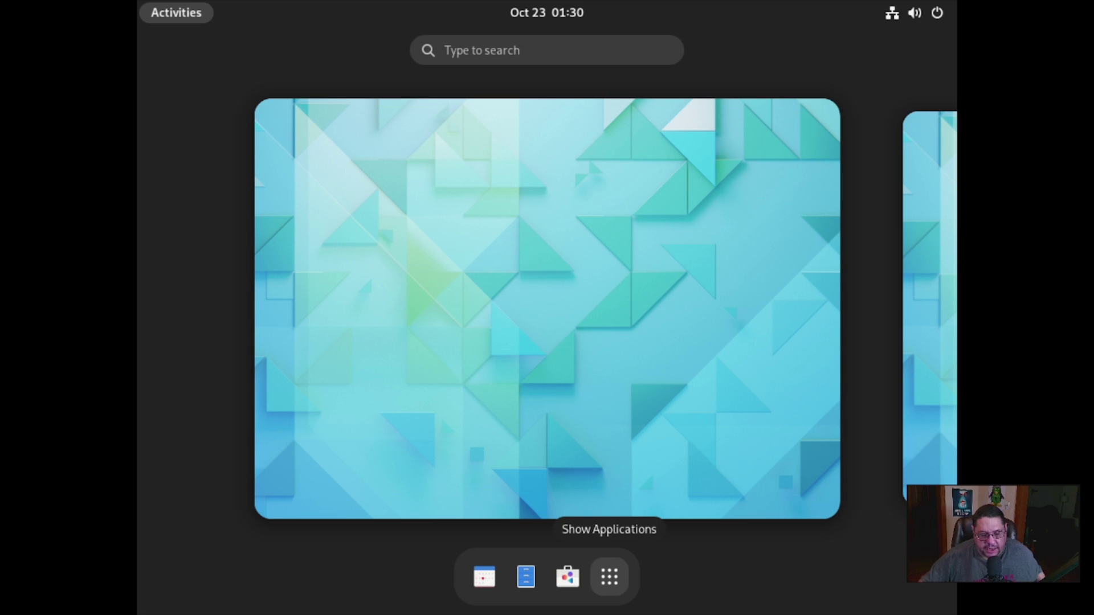
Open the system settings from the application overview and go to the Displays page.
left_click(609, 577)
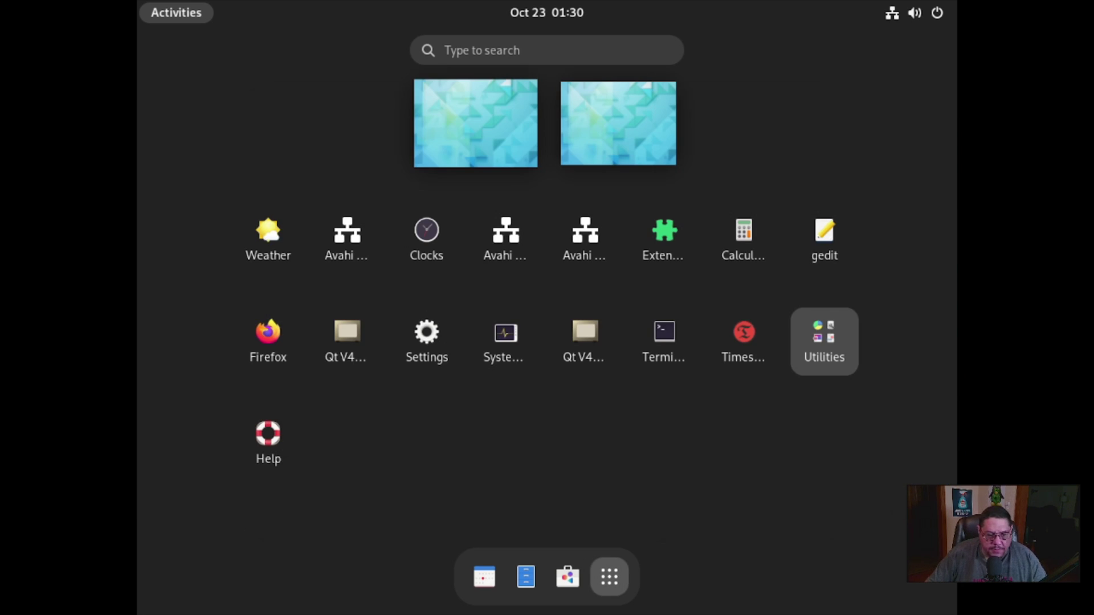
left_click(426, 341)
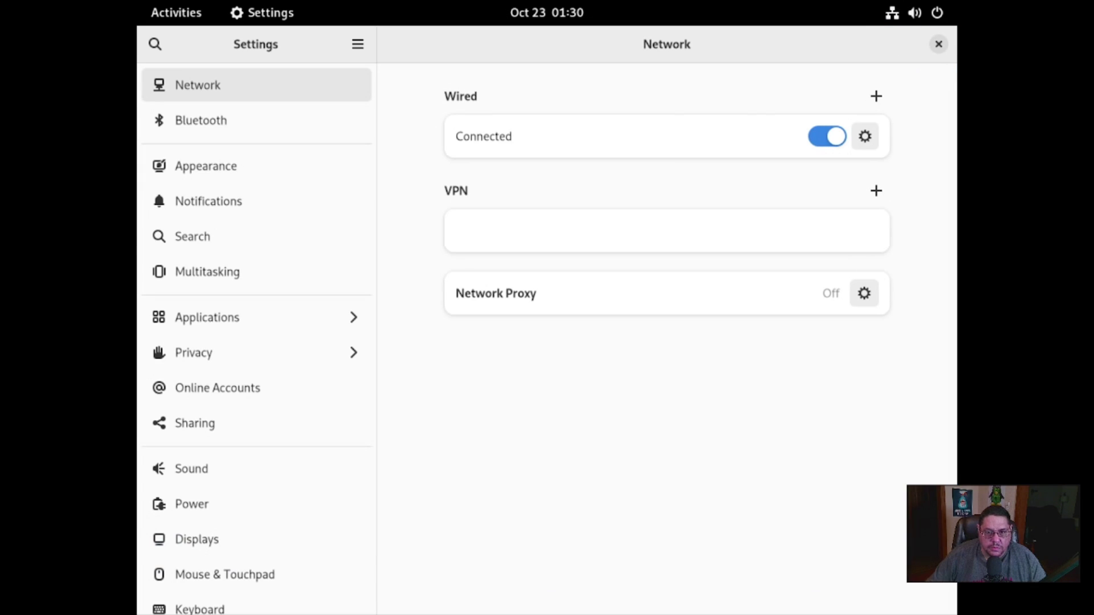
key("Down")
key("Down")
key("Down")
key("Down")
key("Down")
key("Down")
key("Down")
key("Down")
key("Down")
key("Down")
key("Down")
key("Down")
key("Down")
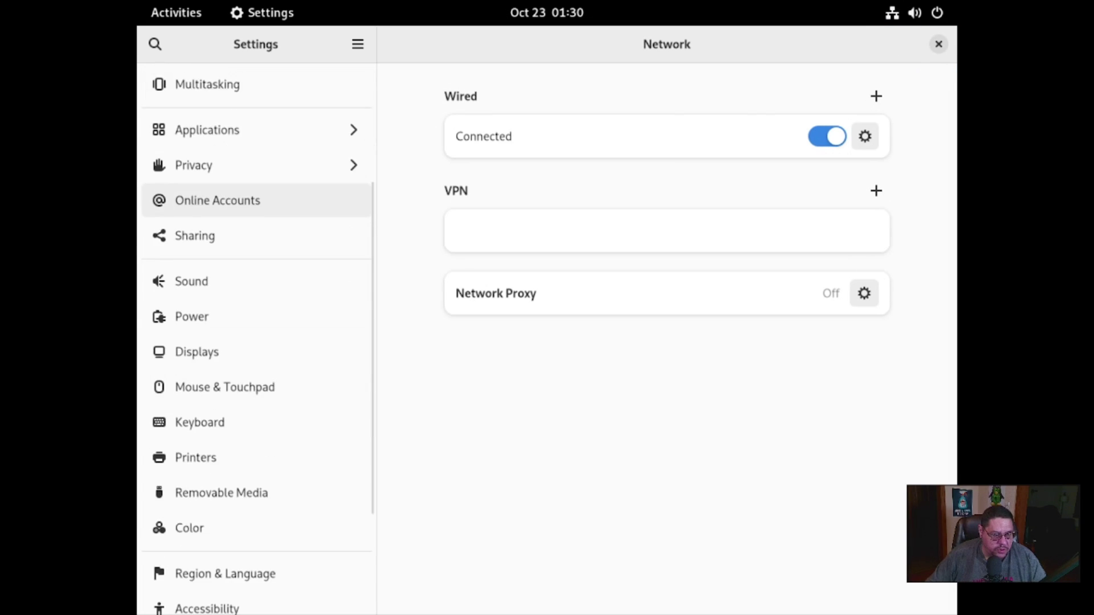
key("Up")
key("Return")
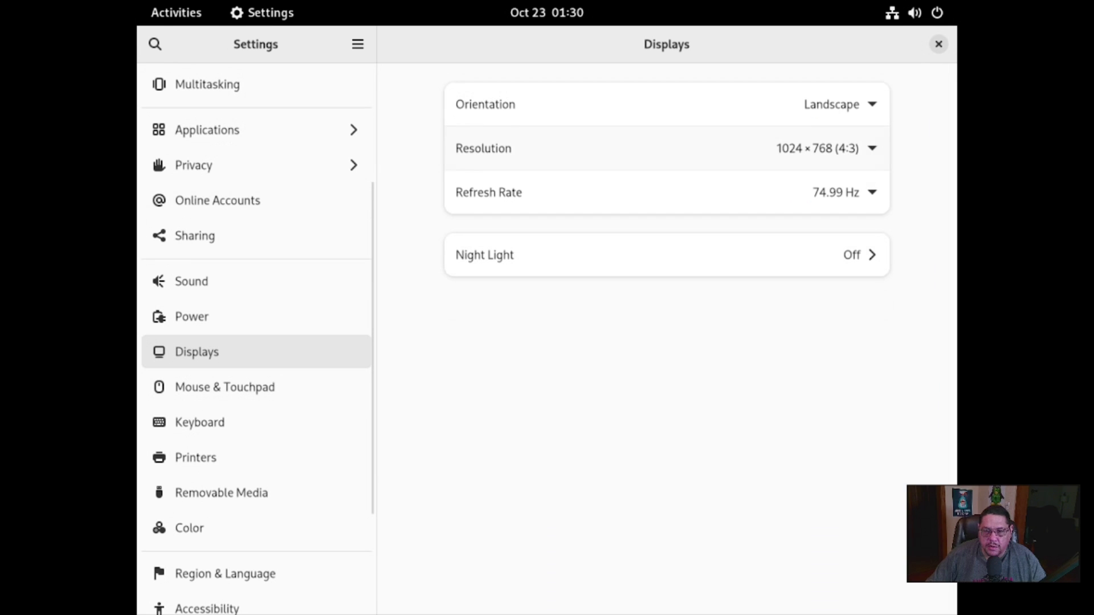
Set the screen resolution to 1920 × 1080 (16:9), apply and keep the change, and close the settings.
key("Return")
key("Down")
key("Down")
key("Down")
key("Down")
key("Down")
key("Down")
key("Down")
key("Down")
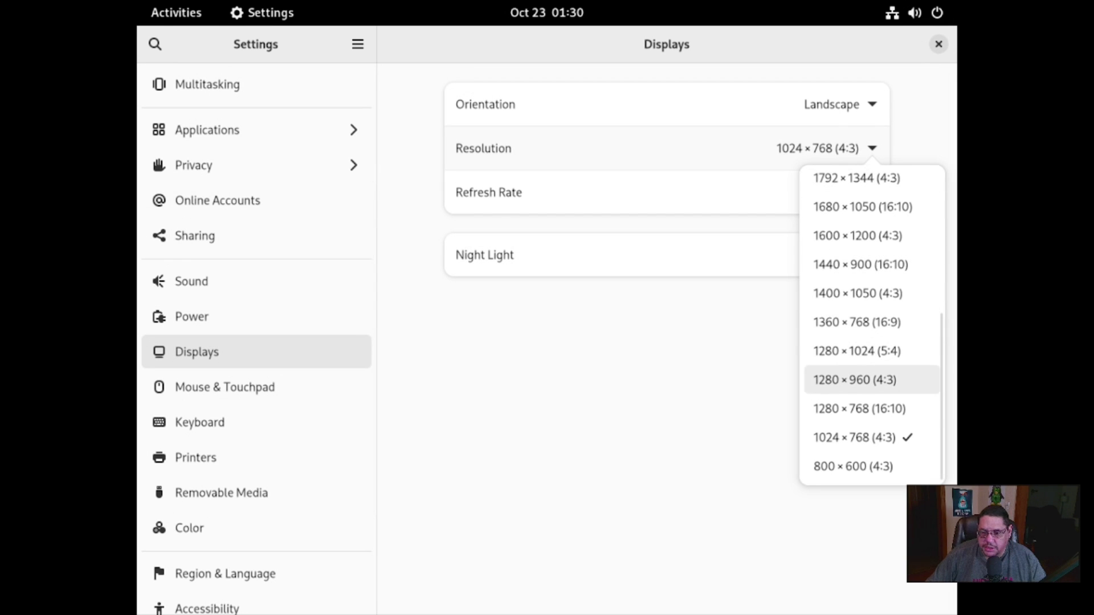
key("Down")
key("Up")
key("Up")
key("Up")
key("Up")
key("Up")
key("Up")
key("Up")
key("Up")
key("Up")
key("Up")
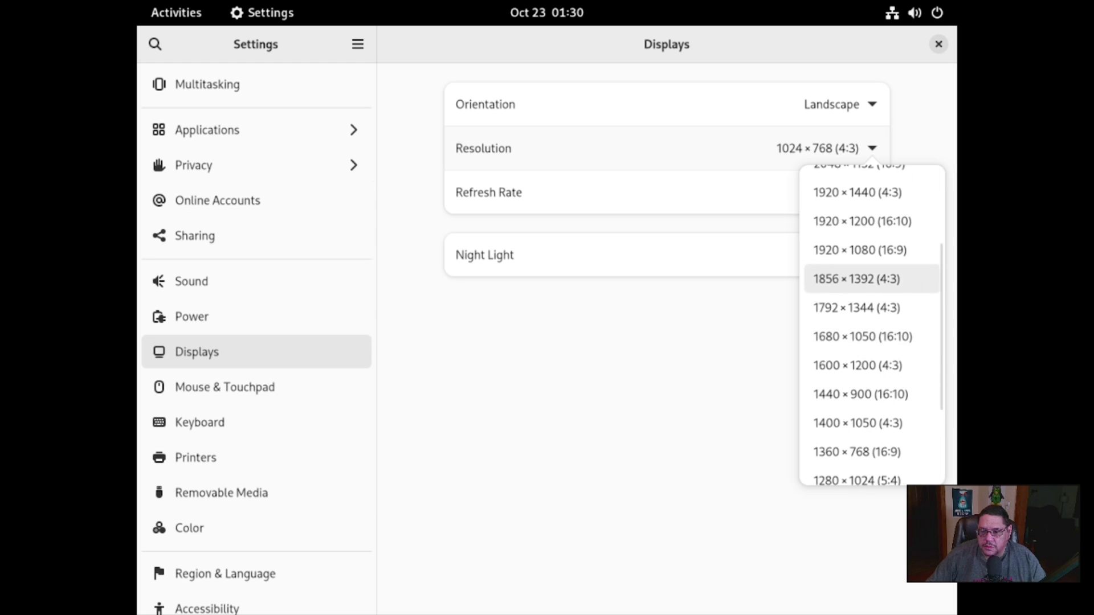
key("Up")
key("Down")
key("Return")
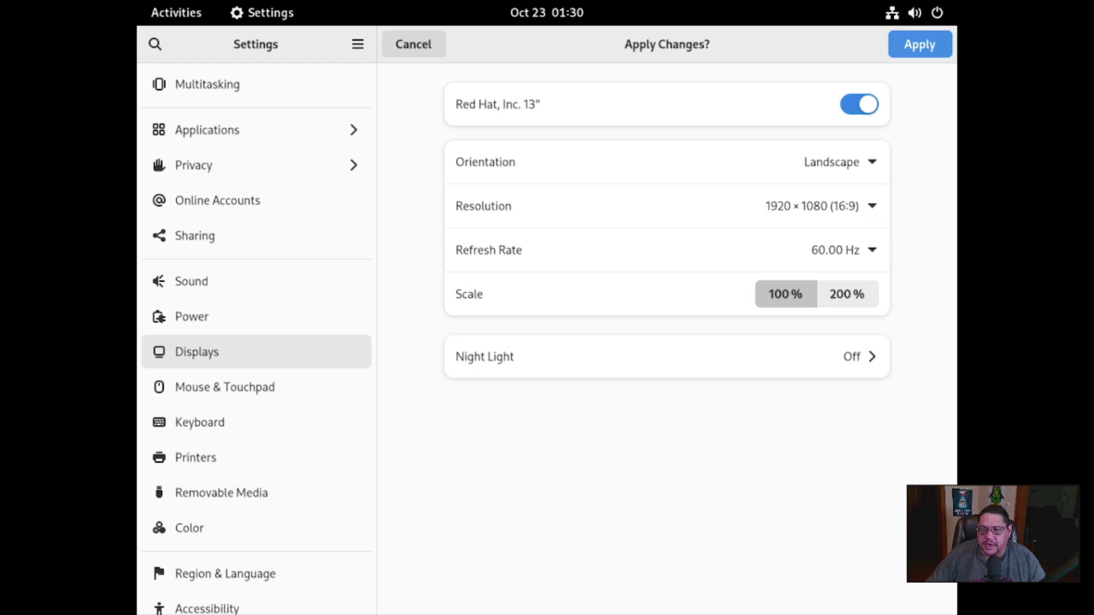
key("alt+a")
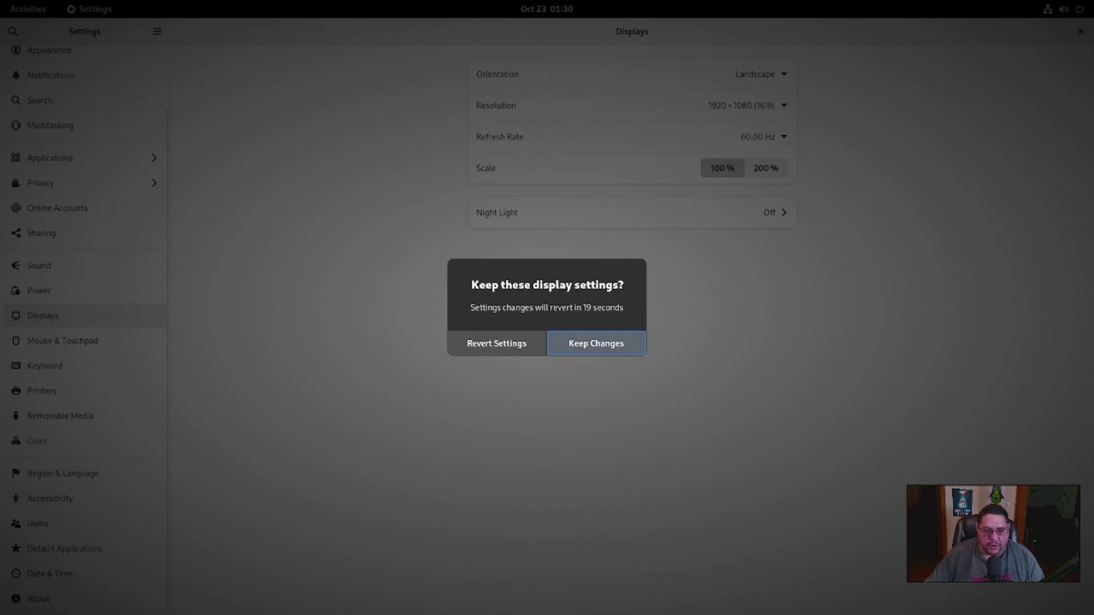
key("Return")
key("alt+F4")
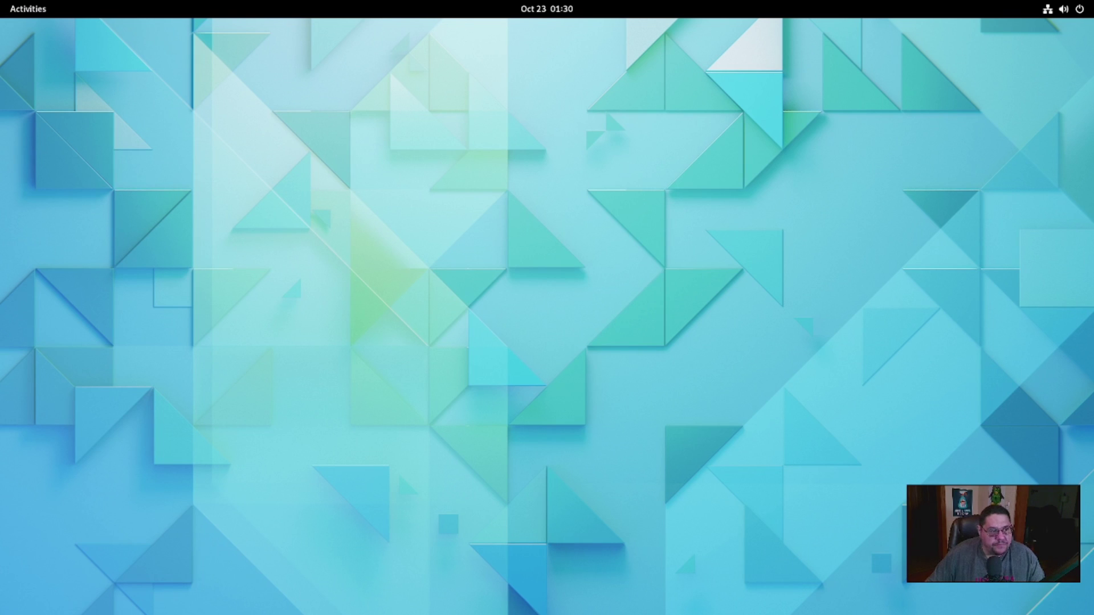
Switch the desktop appearance to the Dark style with the purple-and-red wavy background, and close the settings.
right_click(453, 156)
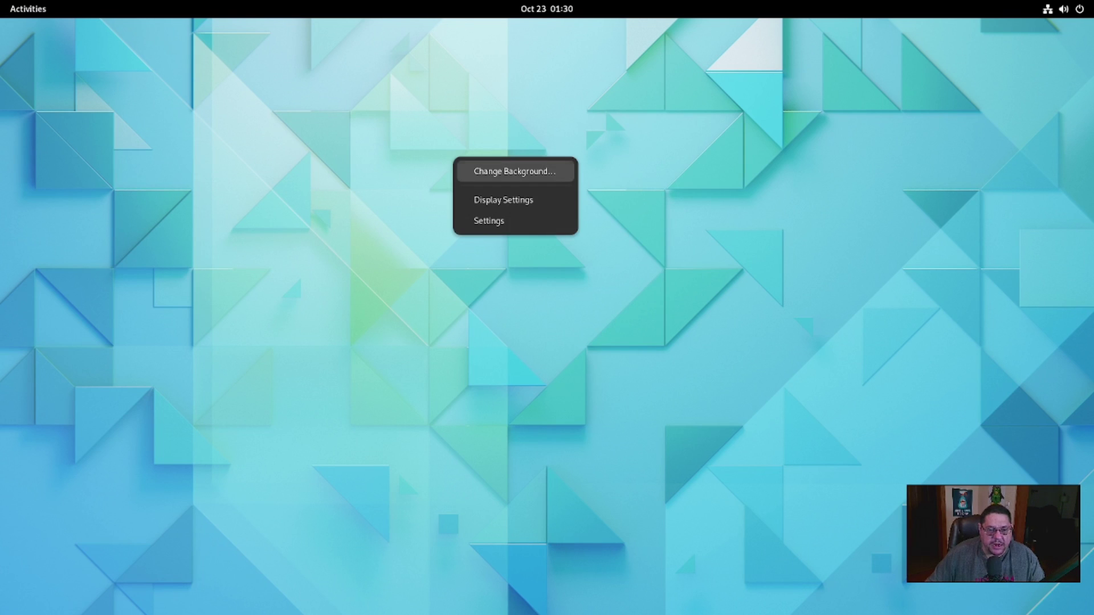
left_click(515, 171)
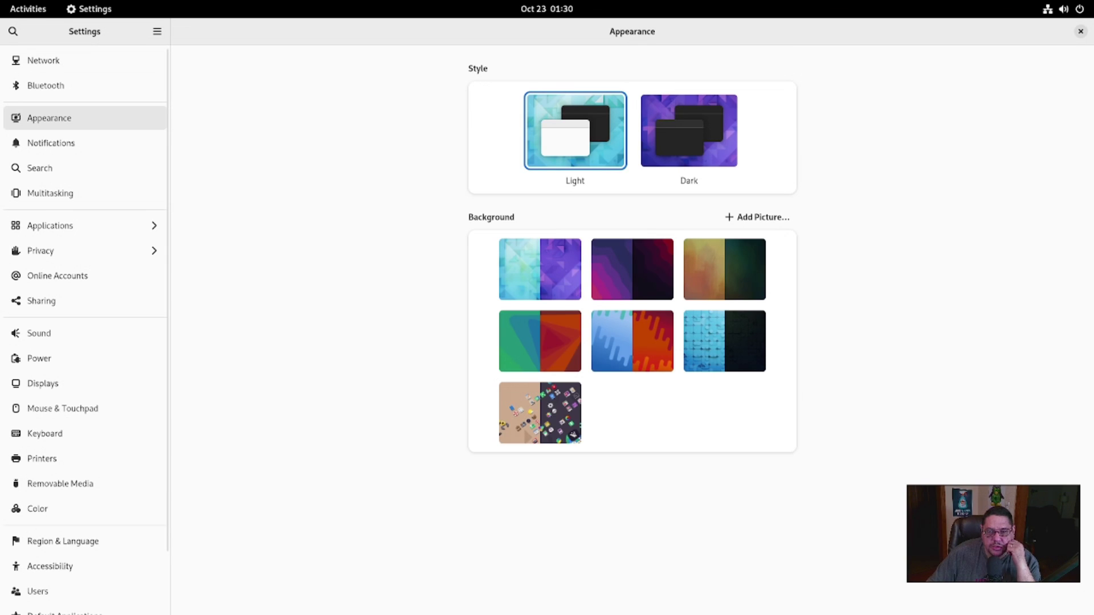
left_click(688, 130)
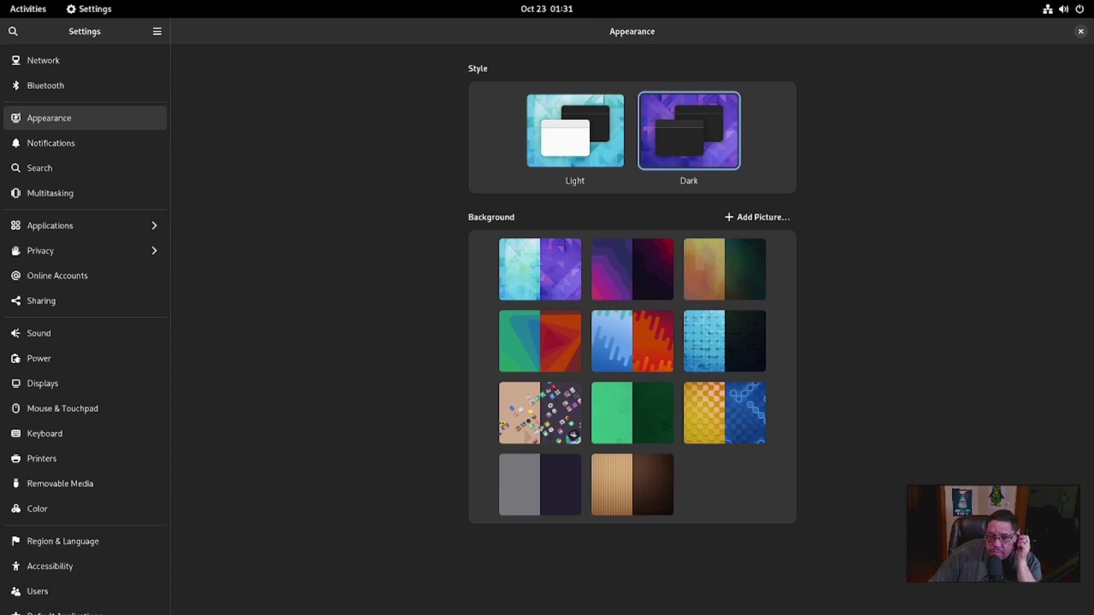
left_click(632, 269)
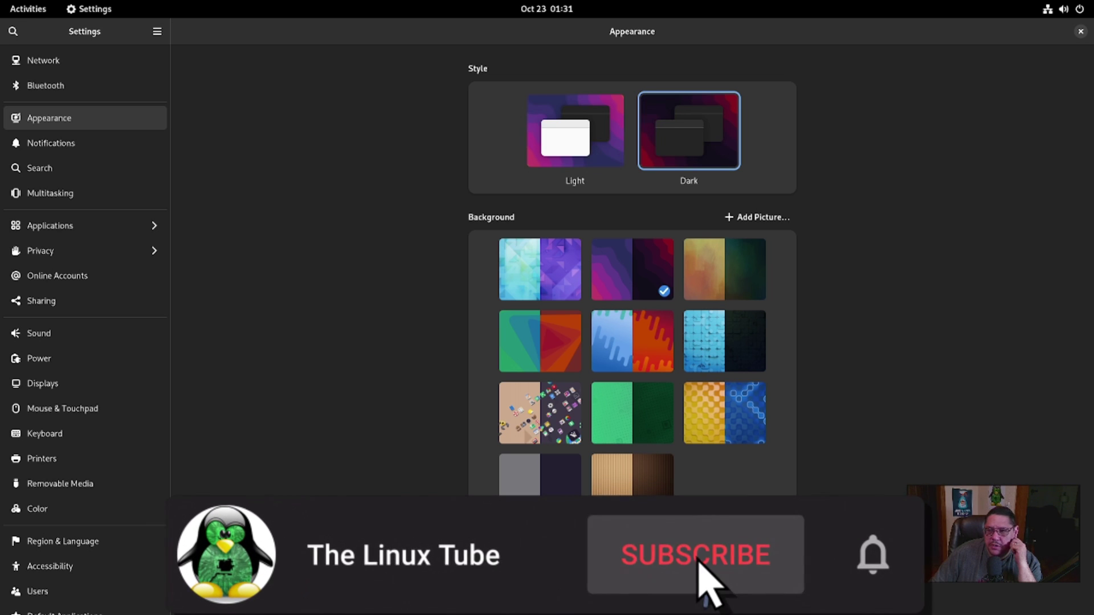
key("alt+F4")
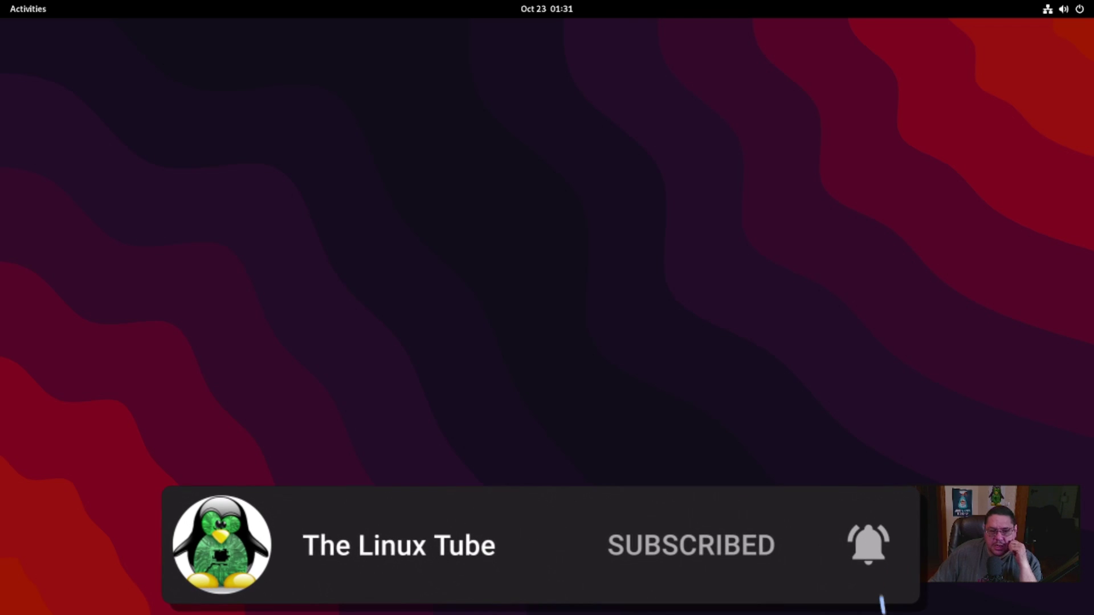
Reopen the system settings from the desktop and review the Notifications, Sound and Displays pages.
right_click(334, 132)
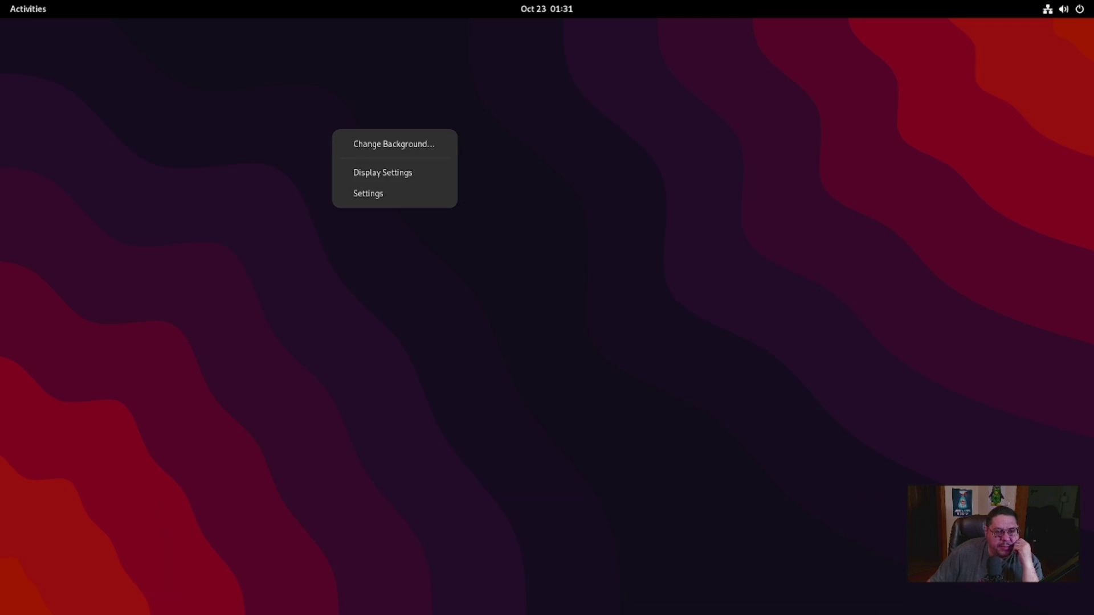
left_click(376, 193)
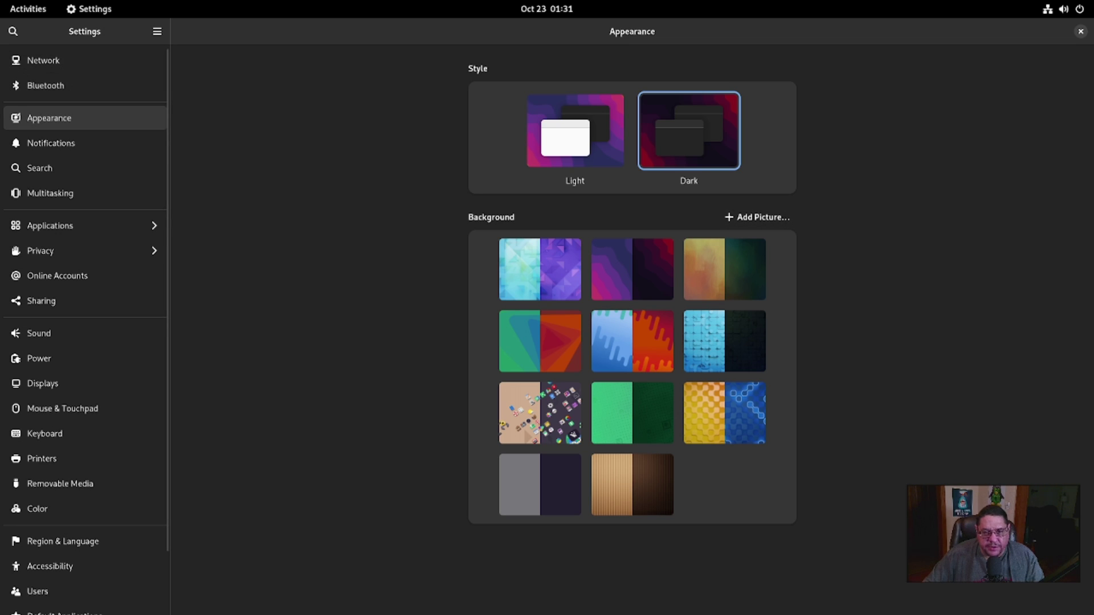
left_click(85, 143)
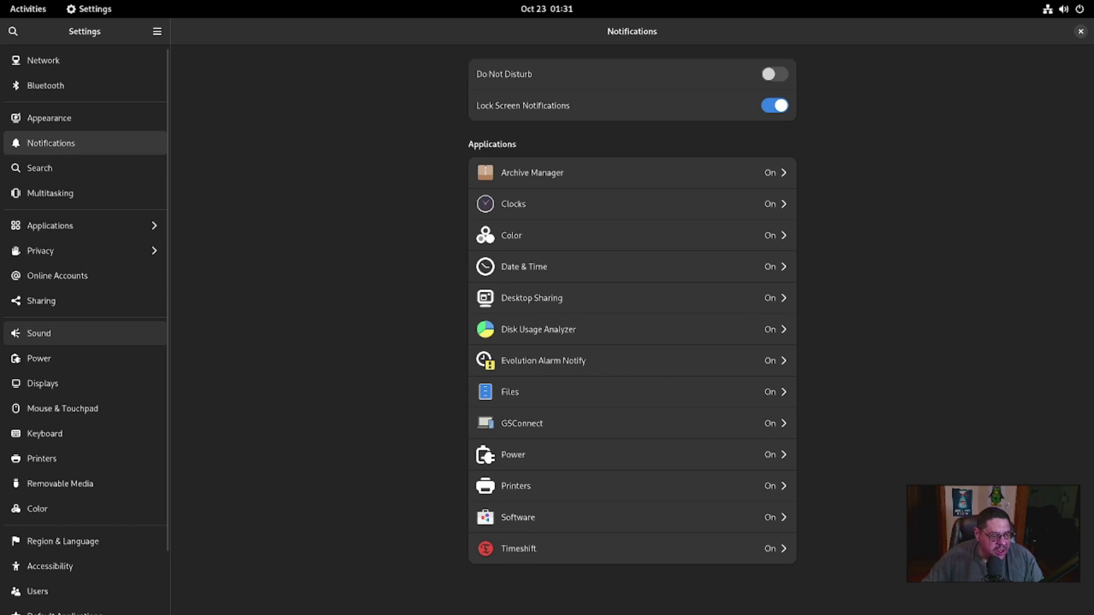
left_click(84, 333)
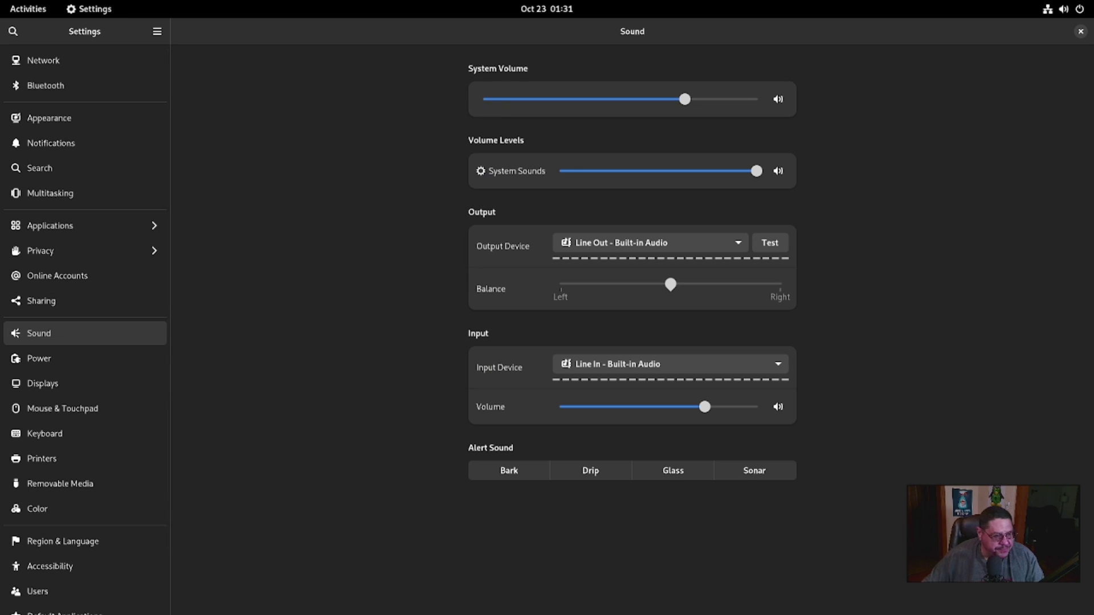
key("Down")
key("Down")
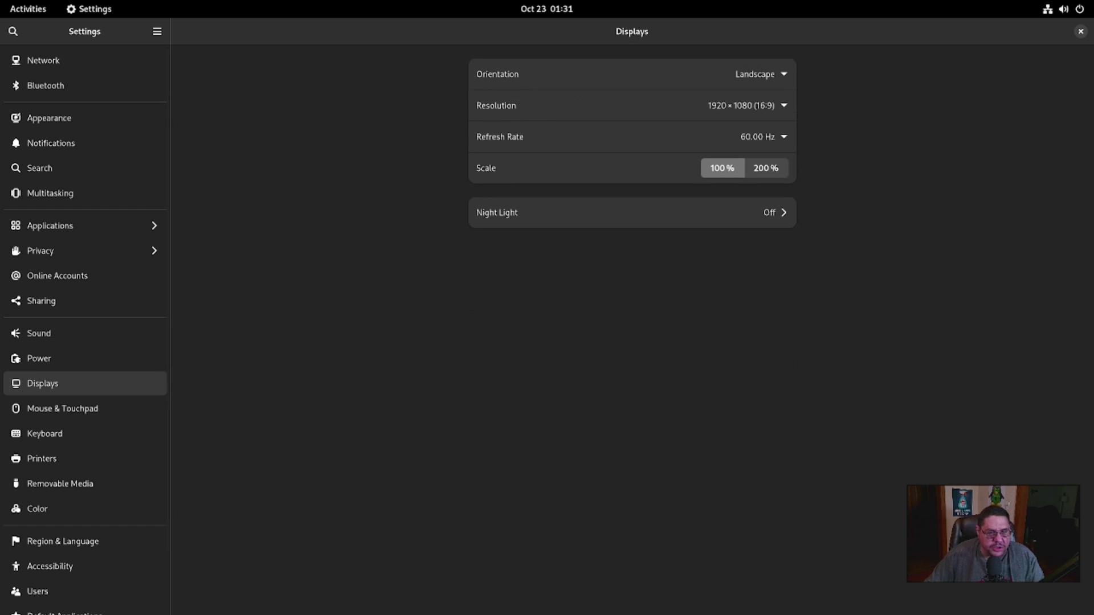
Review the Users, Date & Time and About pages, and close the settings.
scroll(85, 331, "down", 3)
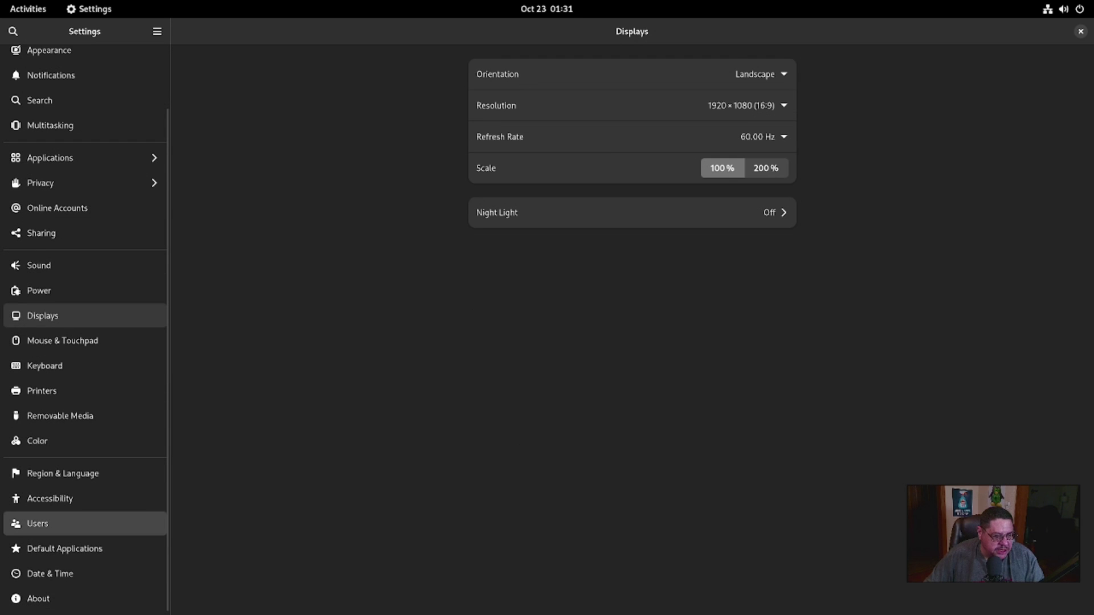
left_click(57, 523)
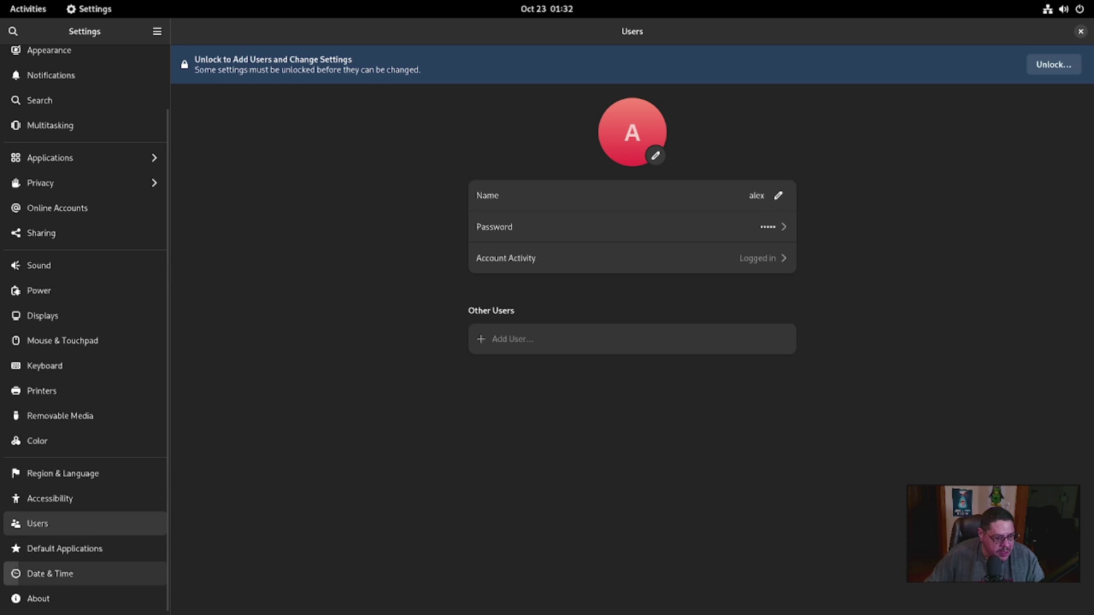
left_click(85, 574)
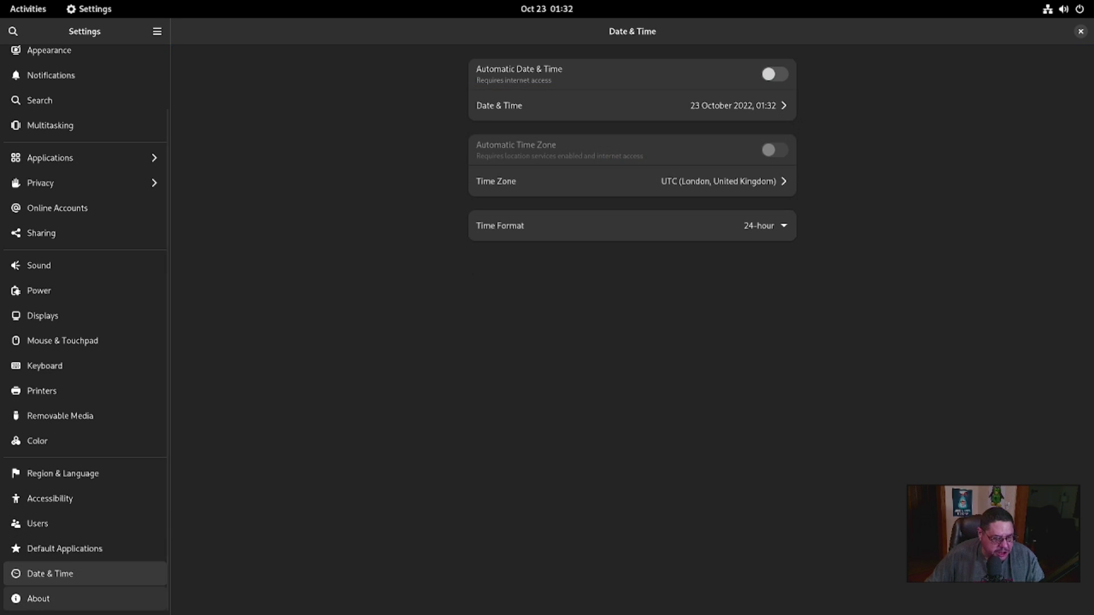
left_click(38, 599)
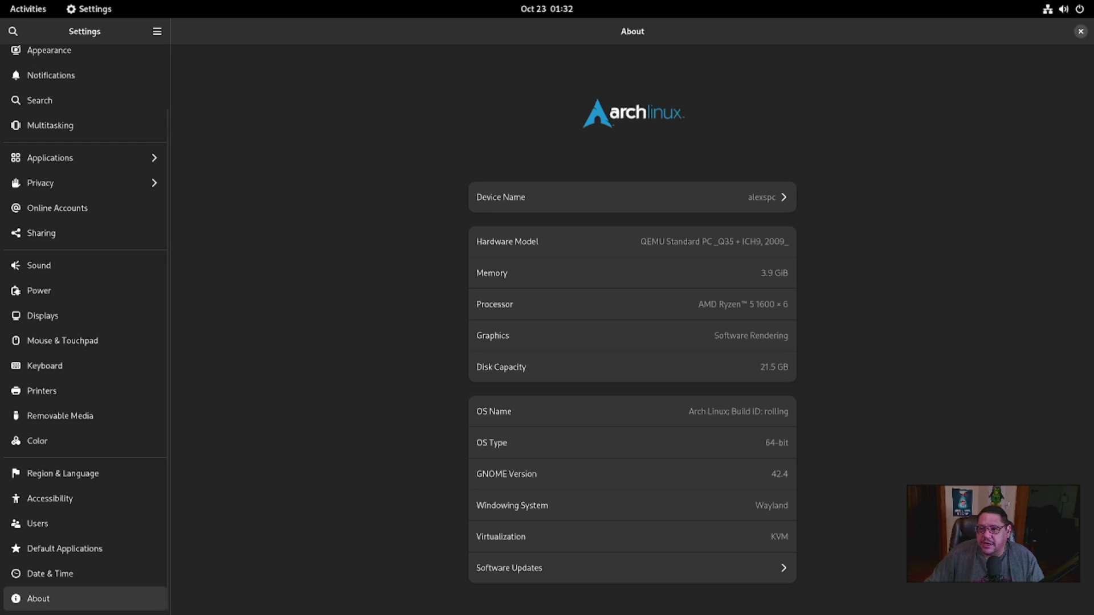
left_click(1081, 31)
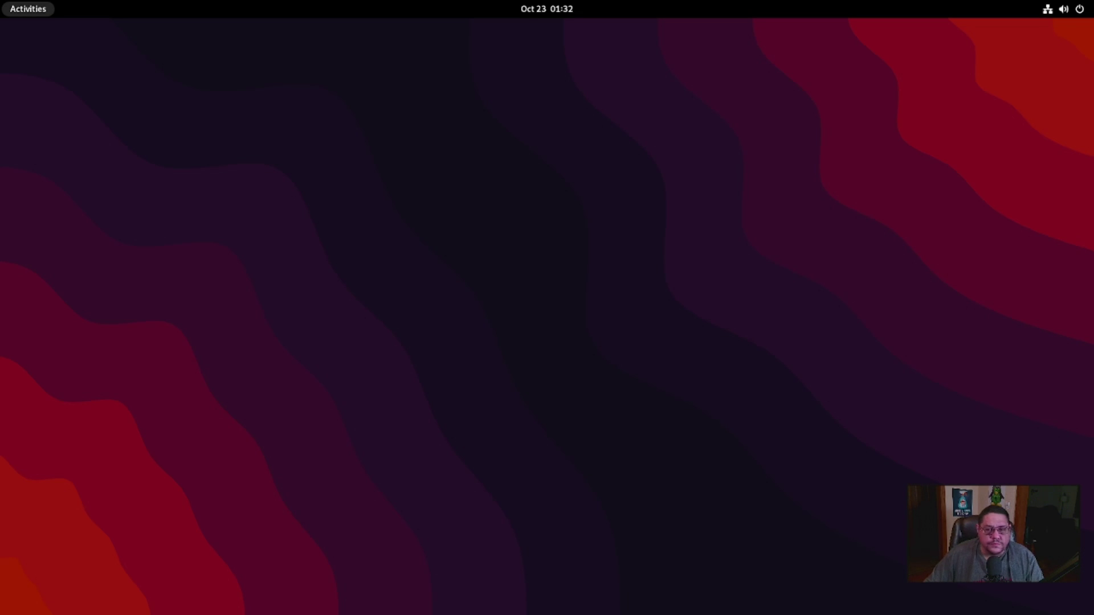
Show all installed applications, look through them and launch Firefox.
mouse_move(546, 1)
mouse_move(0, 0)
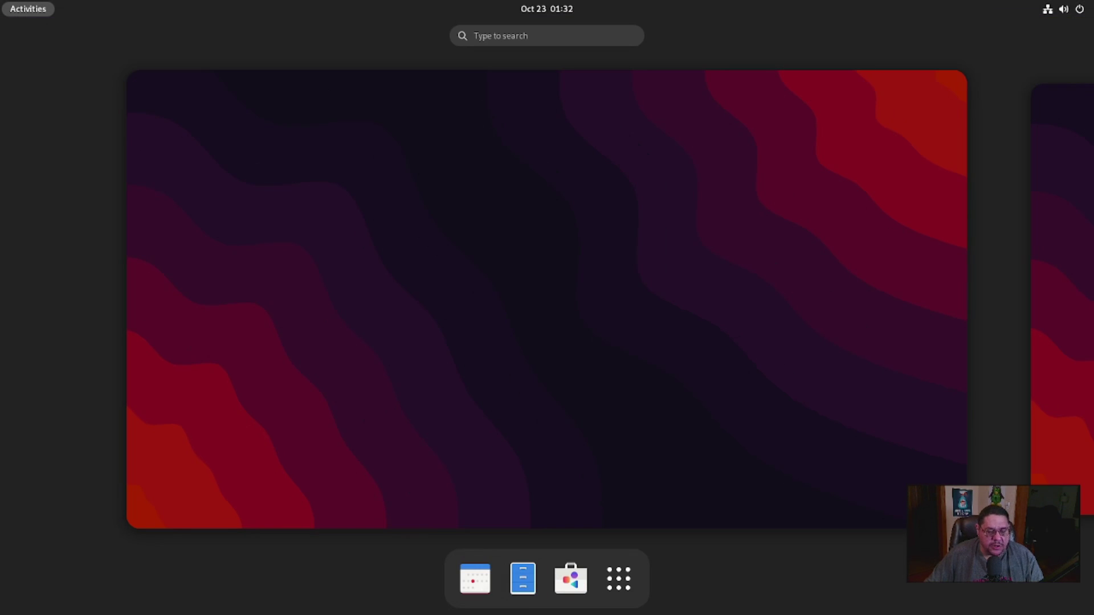
left_click(618, 579)
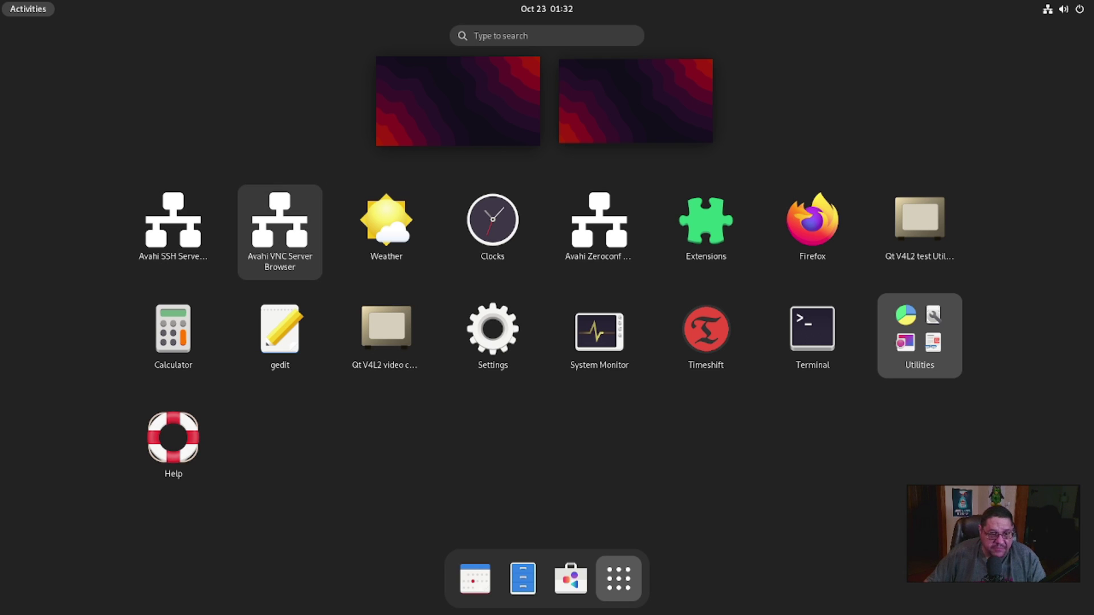
key("Right")
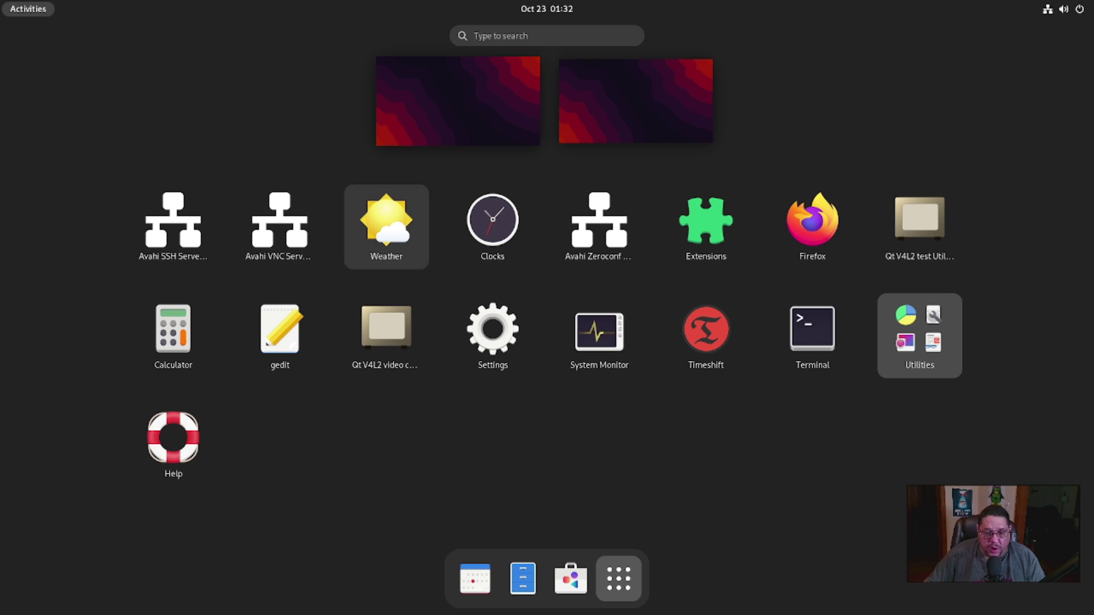
key("Right")
key("Right")
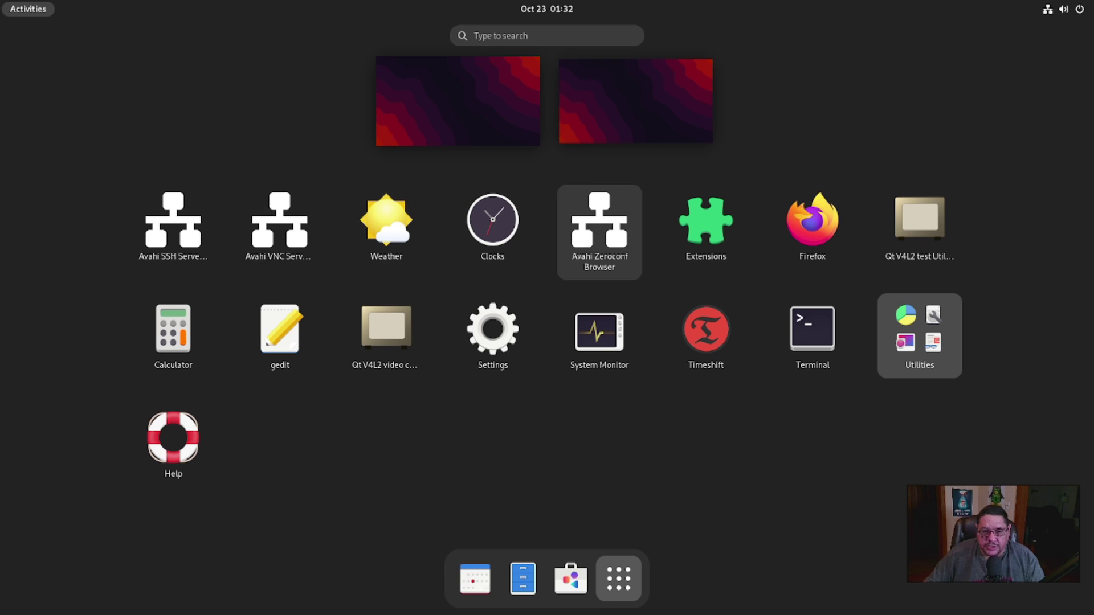
key("Right")
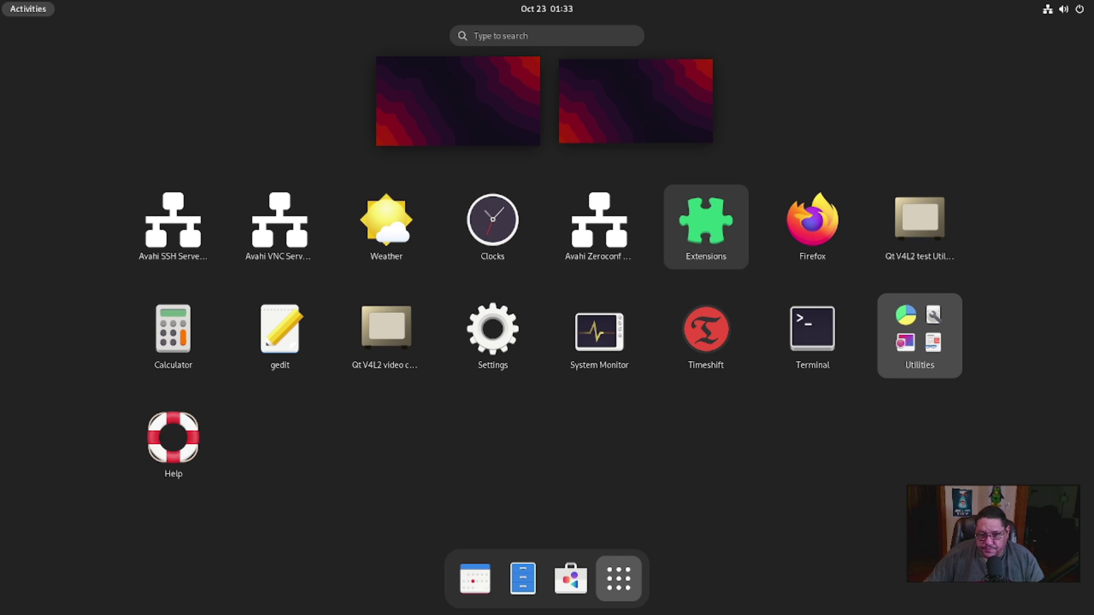
key("Right")
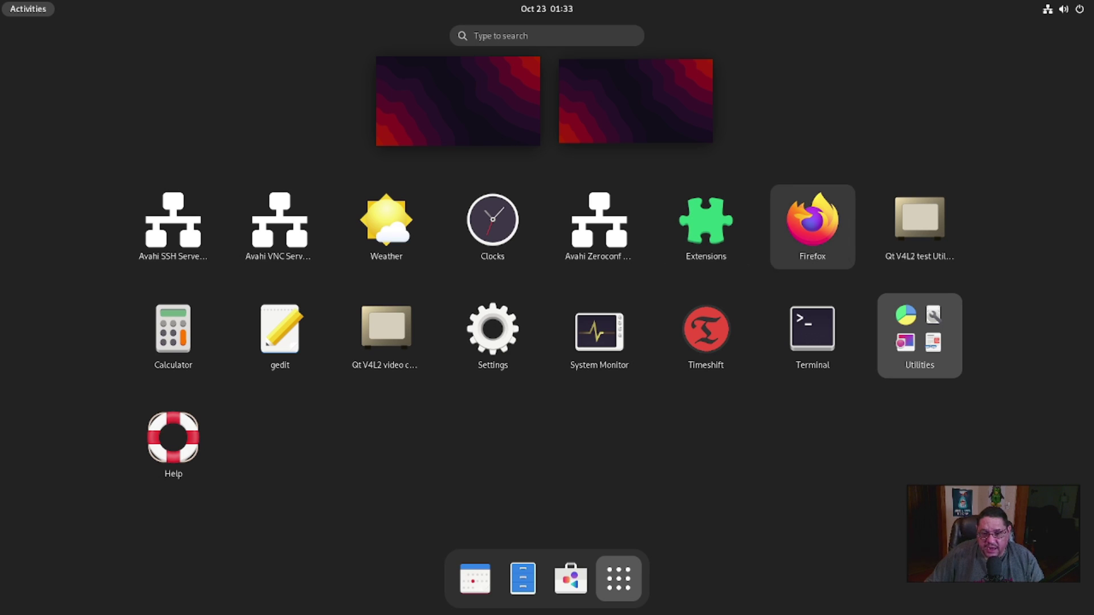
key("Return")
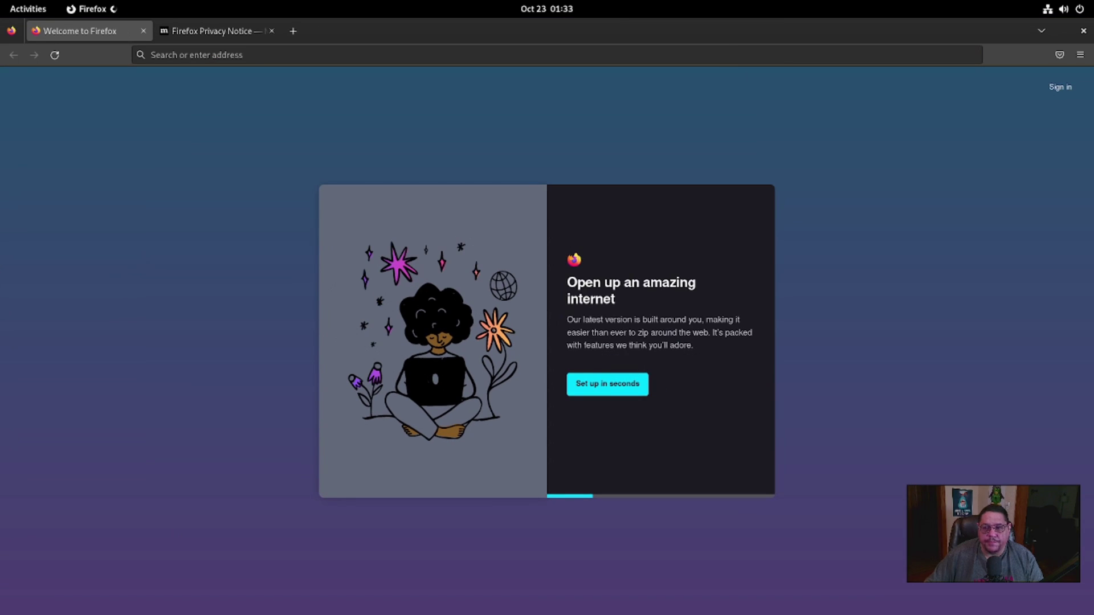
Check the Firefox version in its About window and close that window.
left_click(1080, 55)
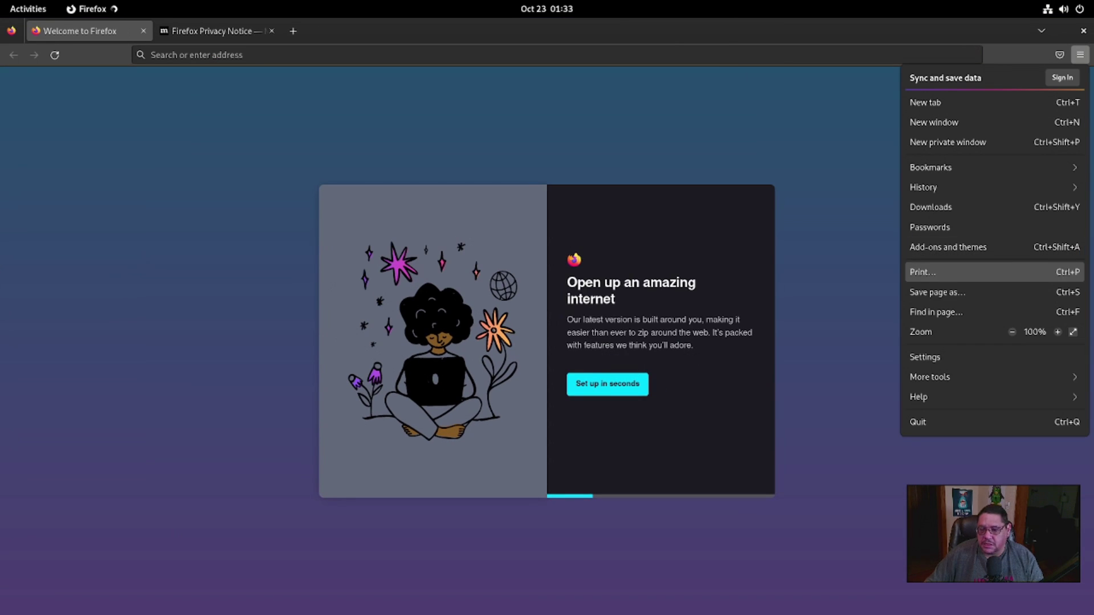
left_click(941, 397)
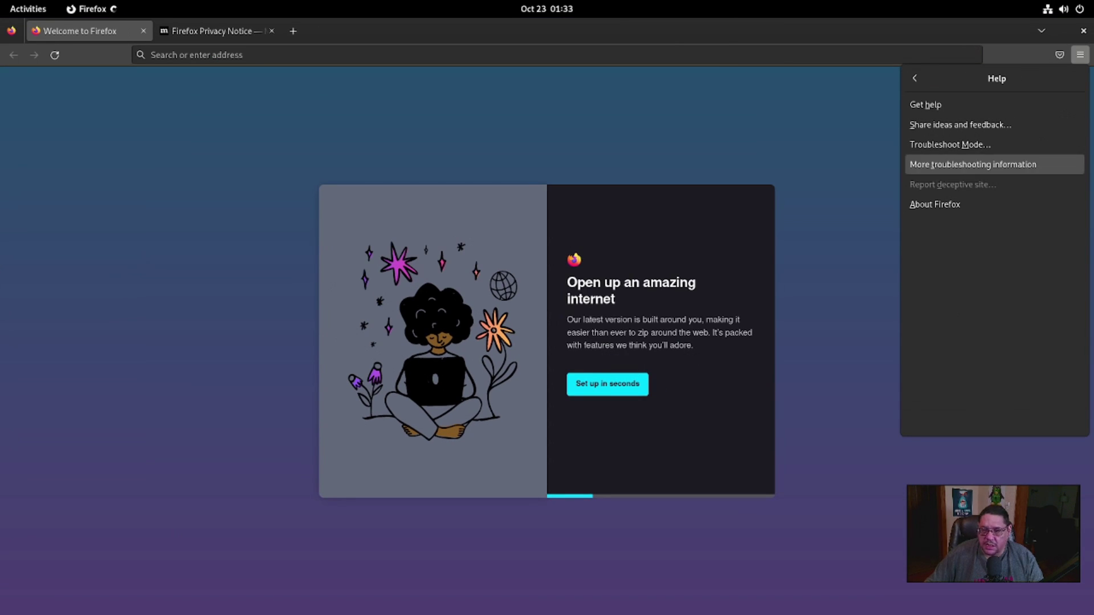
left_click(934, 204)
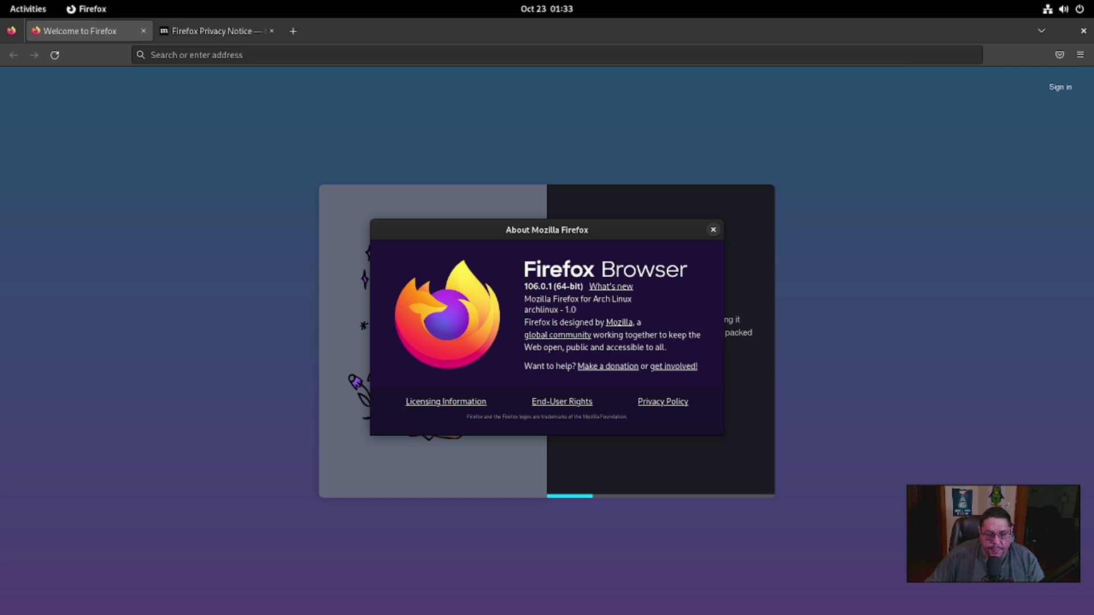
left_click(713, 229)
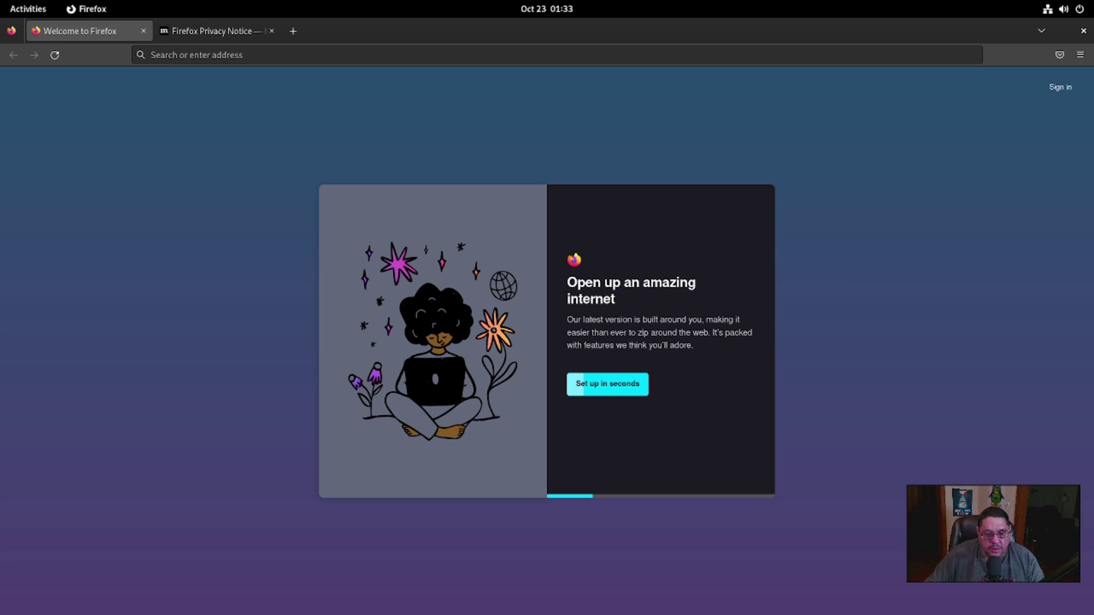
Begin the Firefox welcome setup, skip importing from a previous browser, and set the purple Dreamer colour theme.
left_click(607, 384)
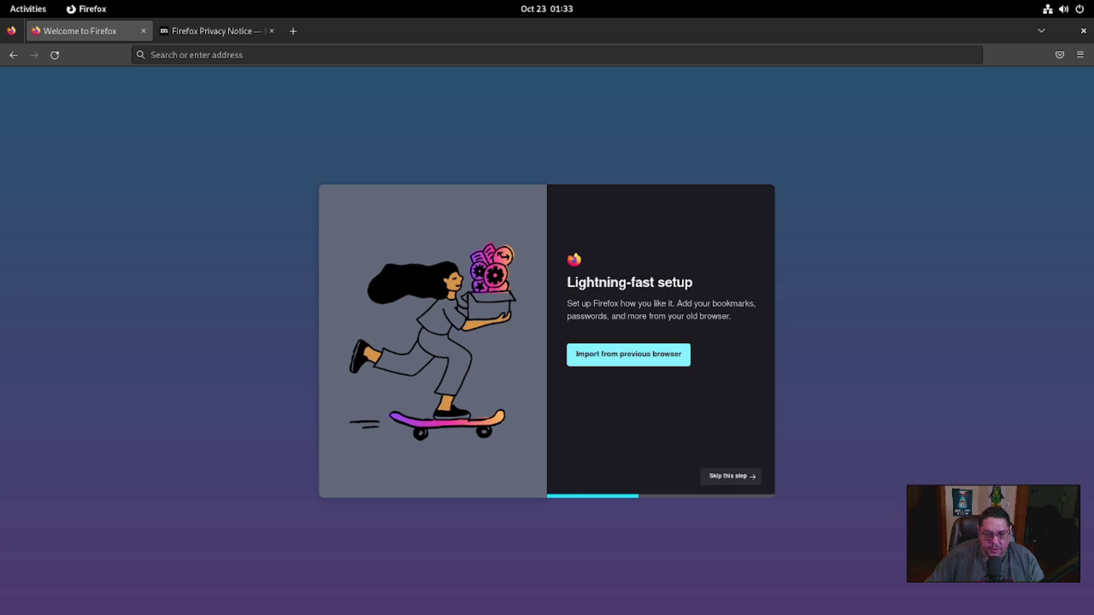
left_click(730, 477)
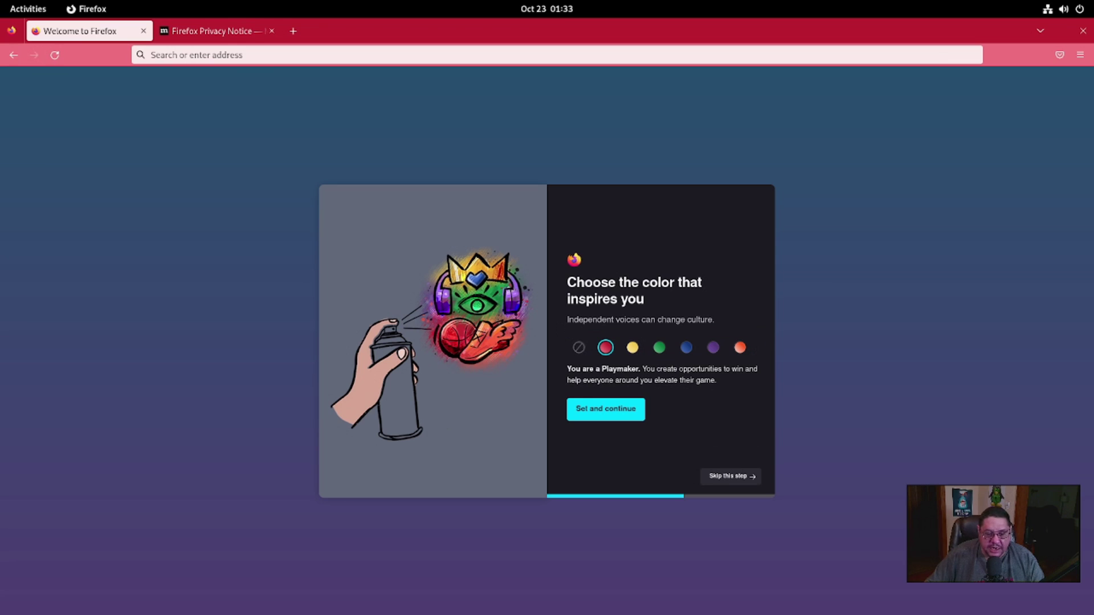
key("Tab")
left_click(713, 347)
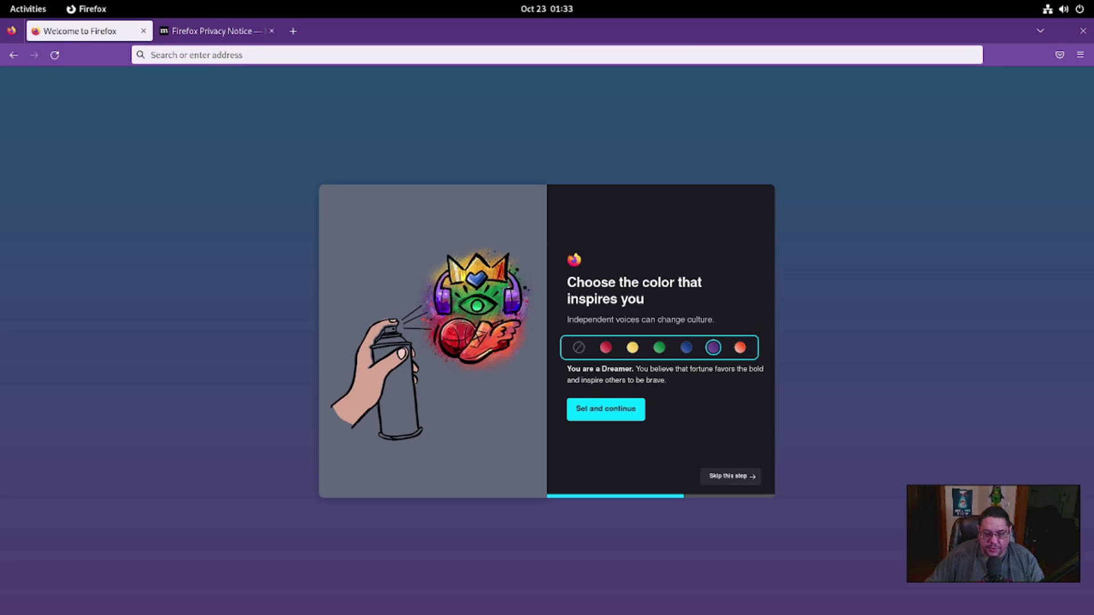
key("Tab")
key("Return")
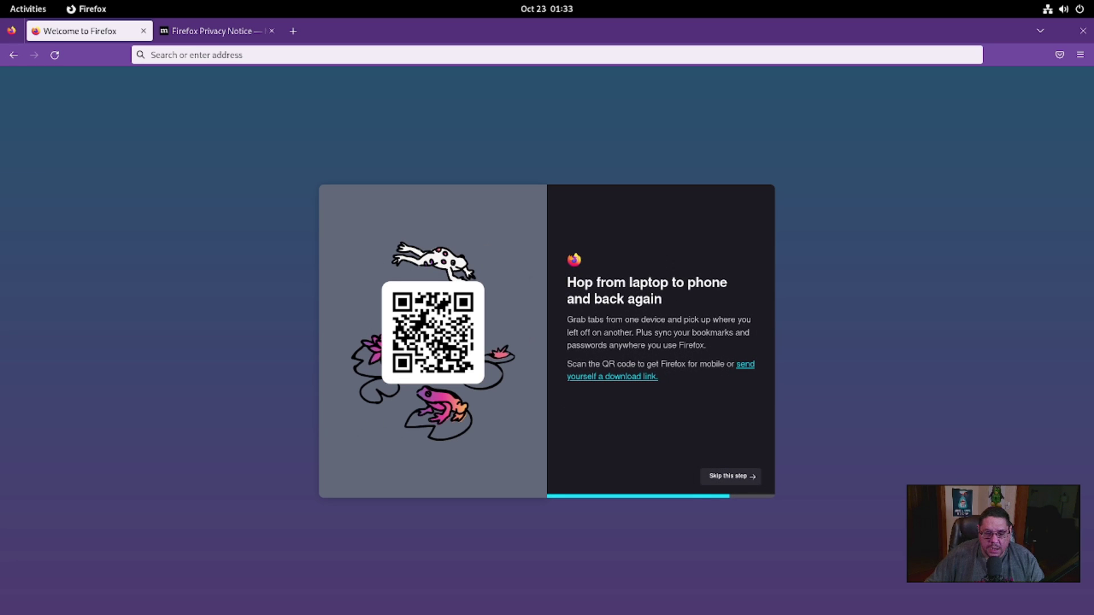
Skip the Firefox mobile offer, finish the welcome setup by starting to browse, and look over the new tab page.
key("Tab")
key("Return")
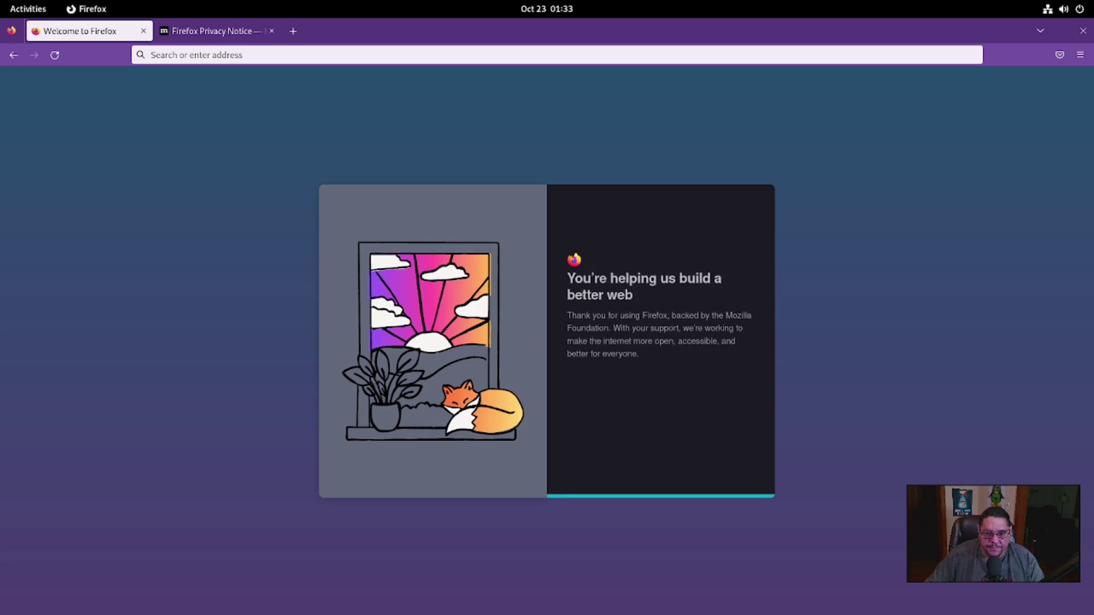
key("Tab")
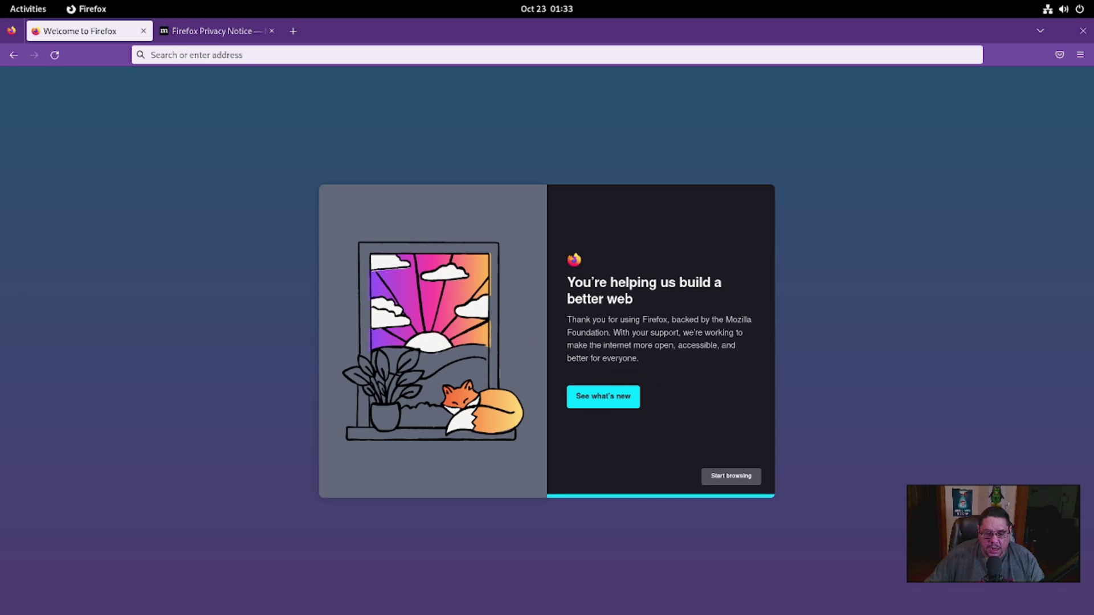
key("Return")
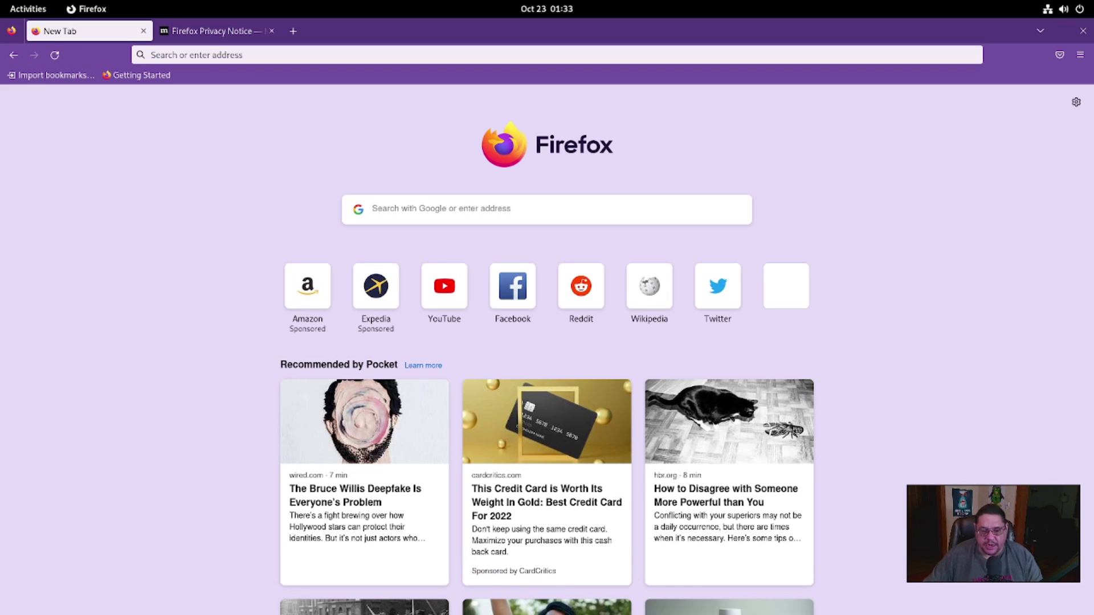
scroll(547, 342, "down", 3)
scroll(547, 341, "up", 3)
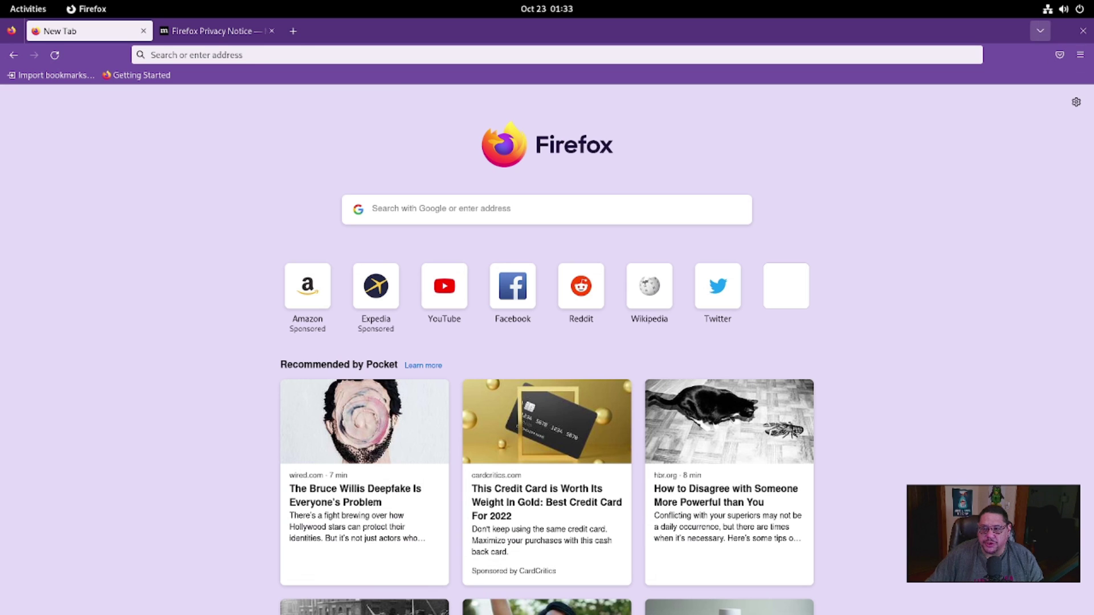
Review the General page of the Firefox settings, close the settings tab, and quit the browser.
left_click(1079, 55)
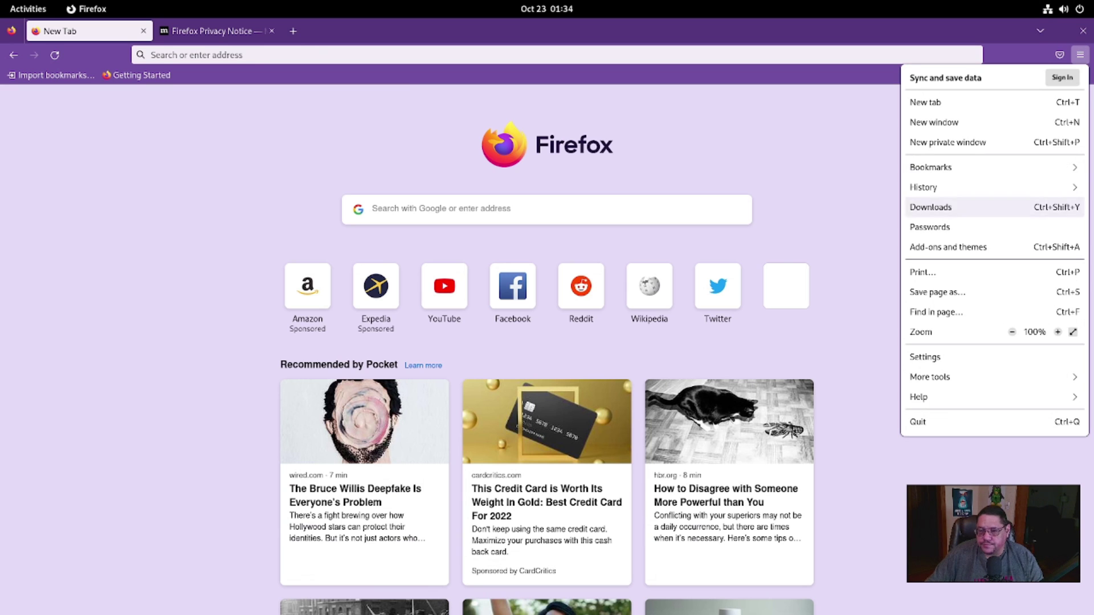
left_click(934, 357)
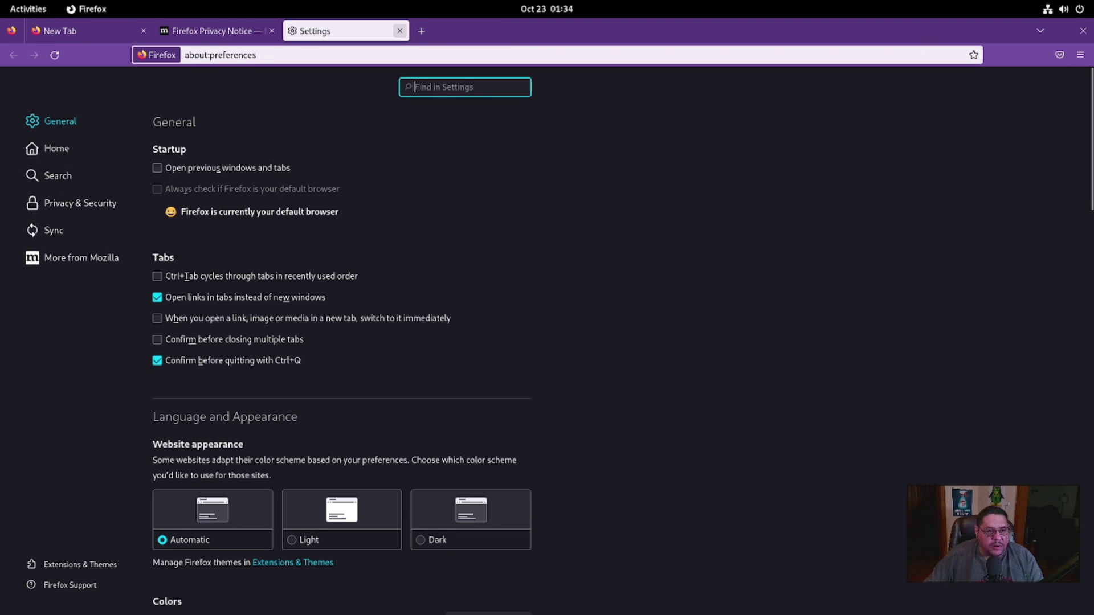
left_click(400, 31)
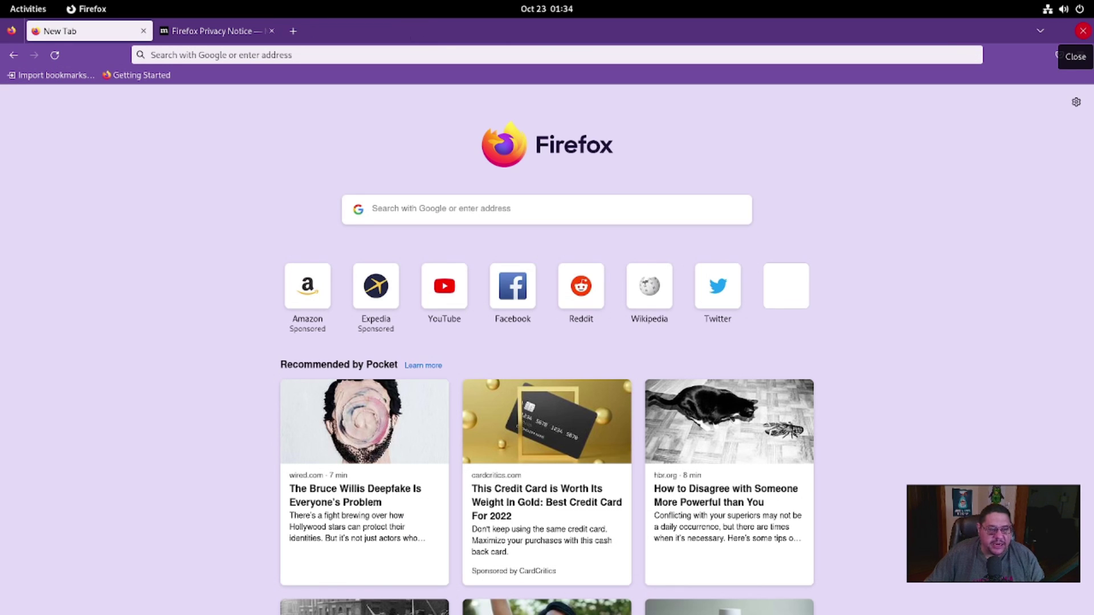
left_click(1081, 55)
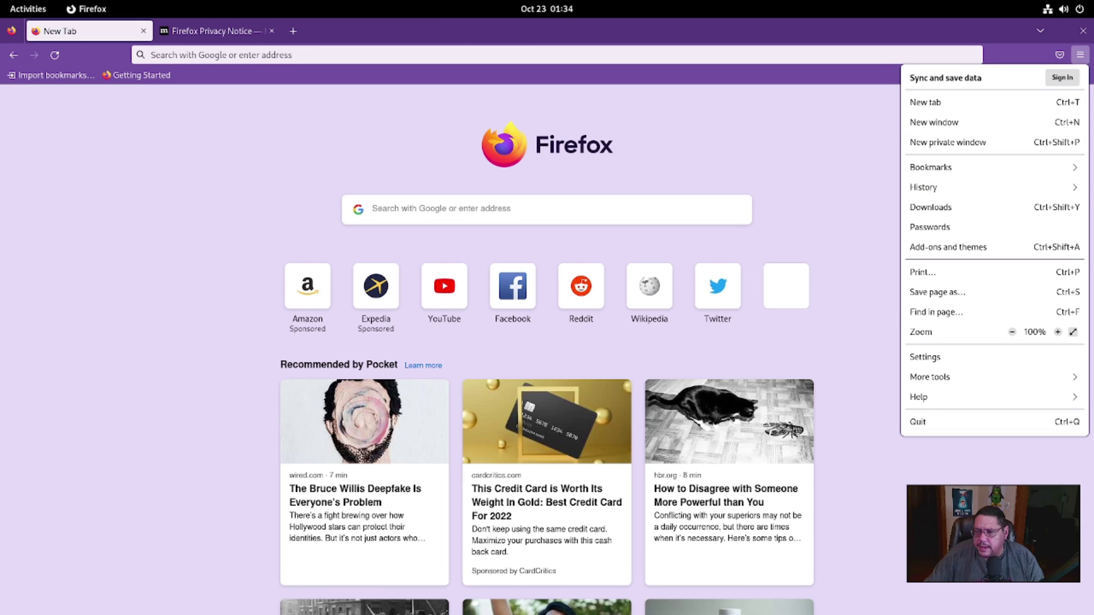
key("Escape")
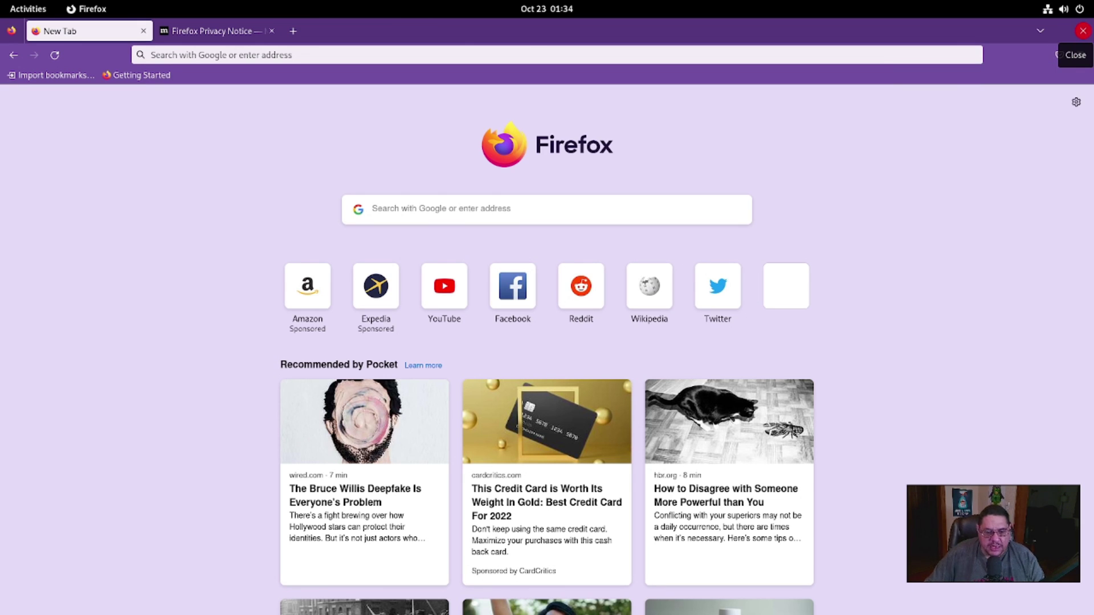
left_click(1082, 31)
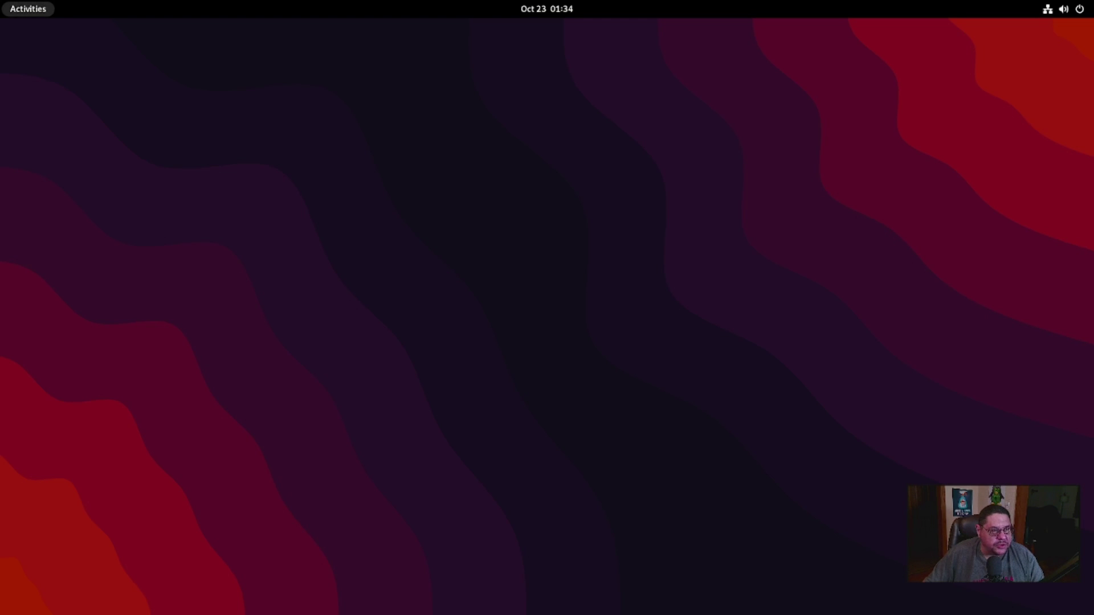
Show all installed applications and launch Image Viewer from the Utilities folder.
left_click(28, 8)
left_click(618, 578)
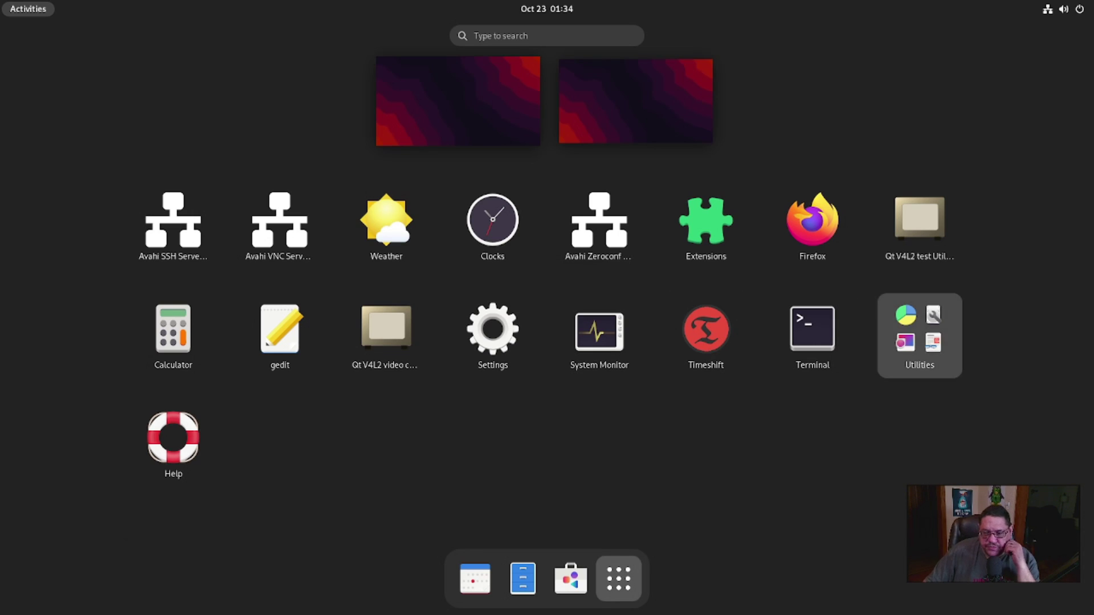
left_click(920, 336)
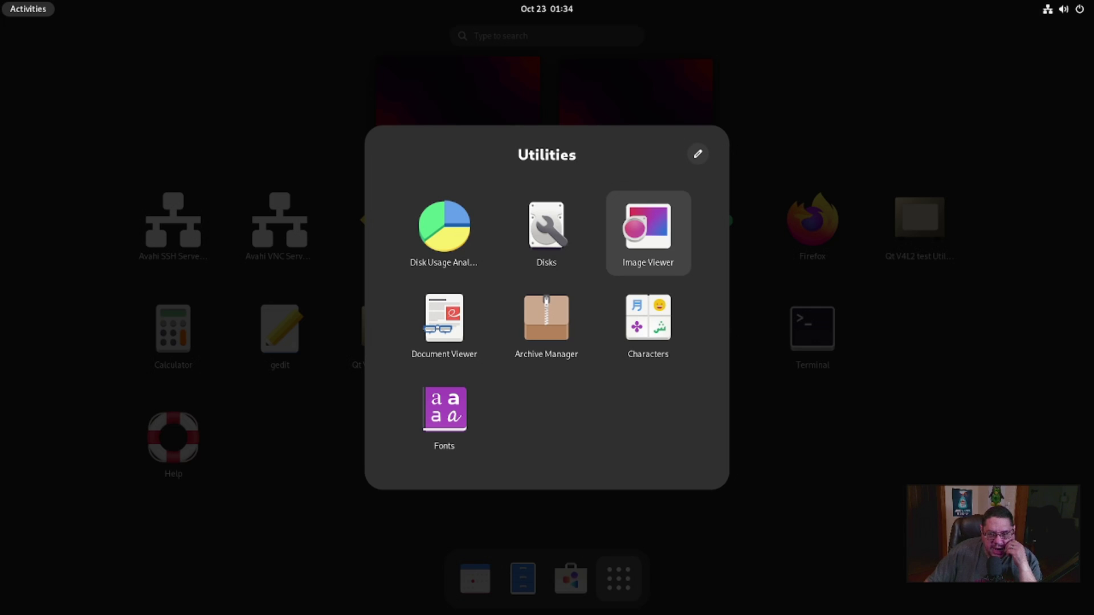
left_click(648, 233)
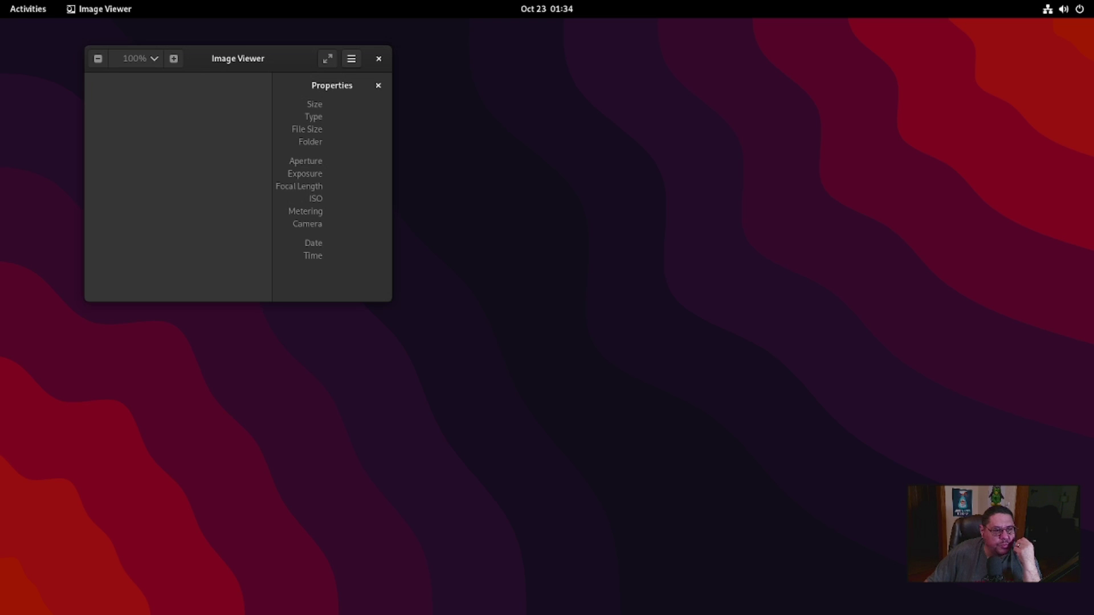
Look at the Image Viewer help document, and close both the help and Image Viewer windows.
left_click(351, 59)
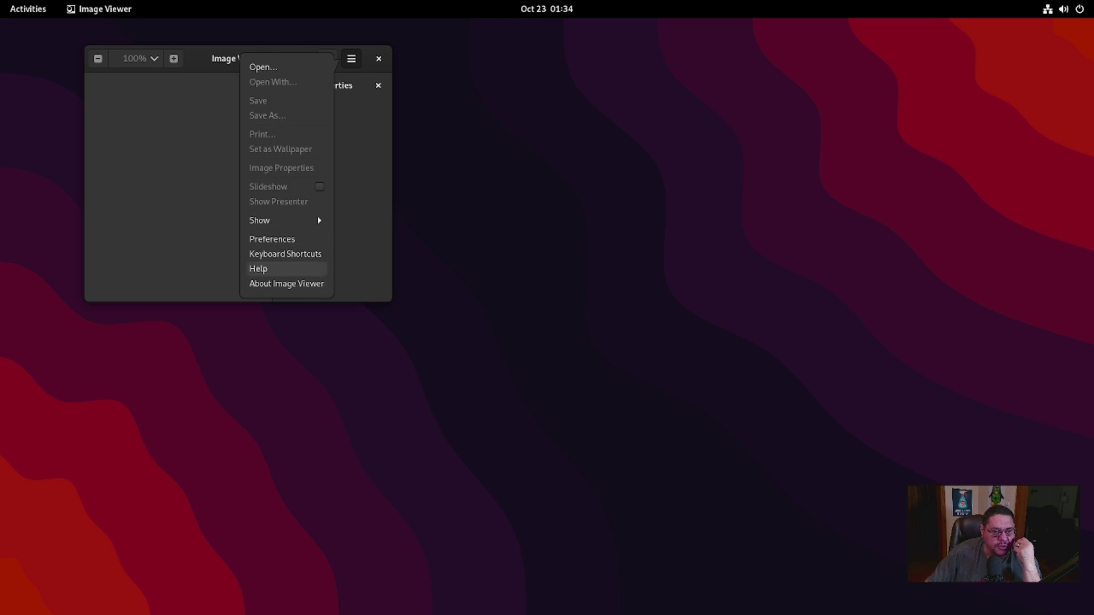
left_click(287, 268)
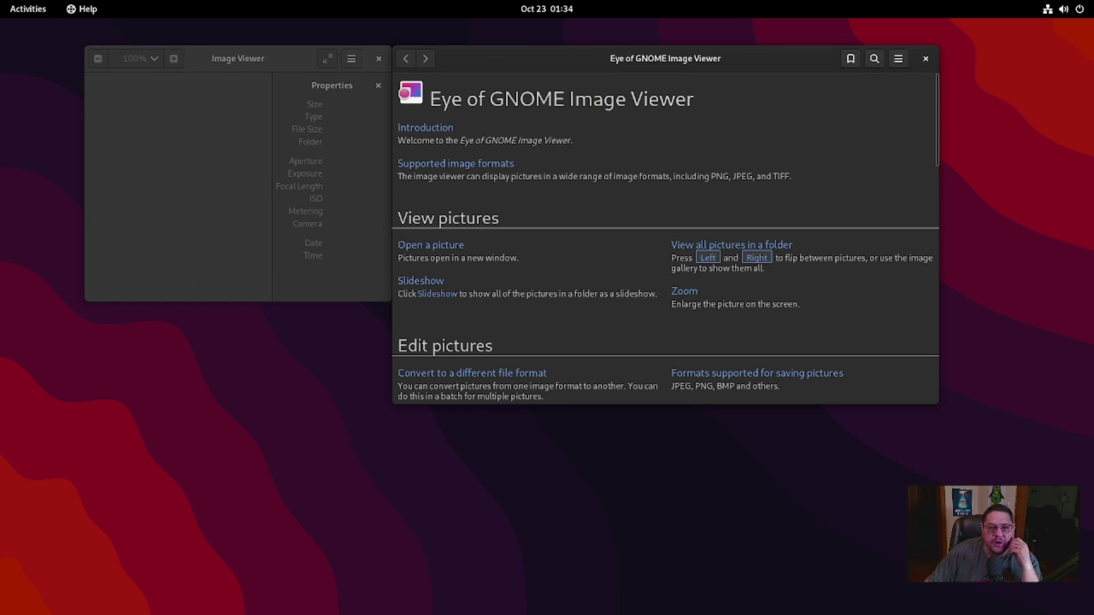
key("ctrl+w")
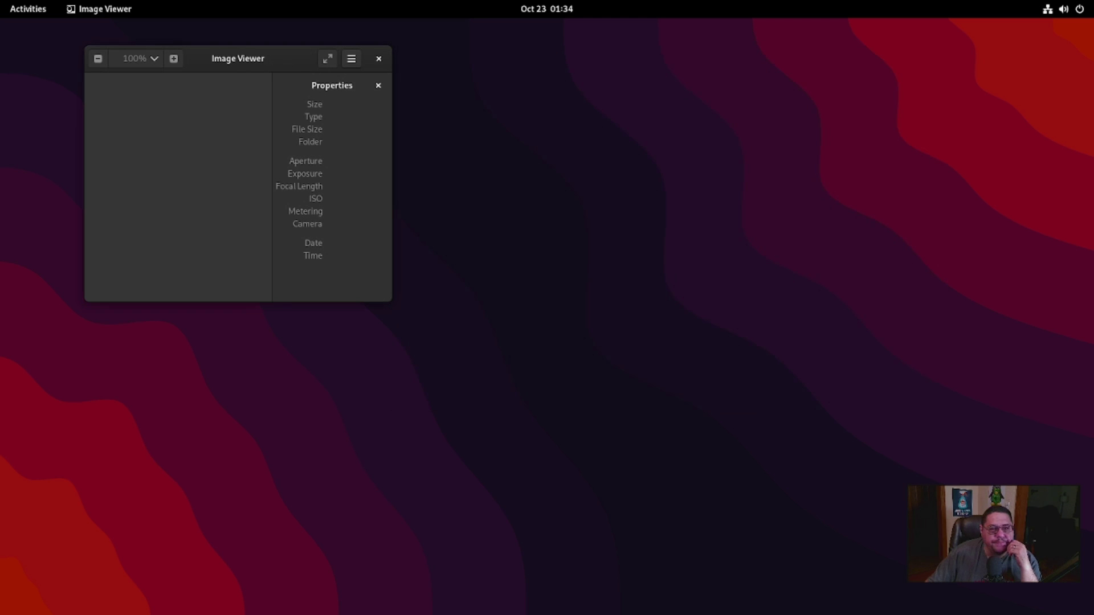
key("ctrl+w")
Reopen the Utilities folder in the application overview, look through the tools it contains, and close the folder.
key("super")
left_click(619, 579)
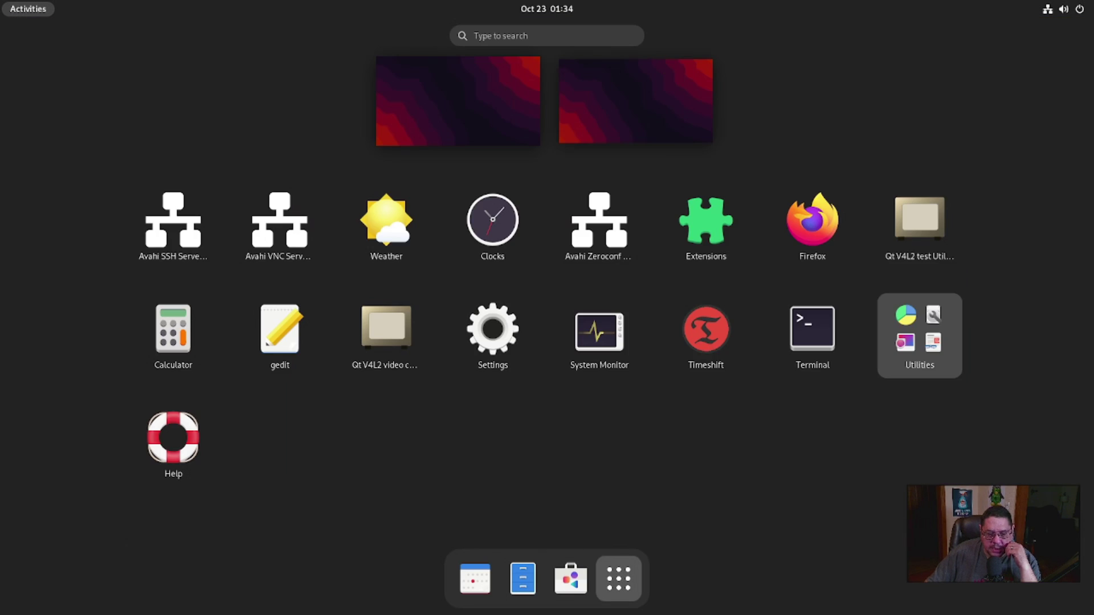
left_click(919, 331)
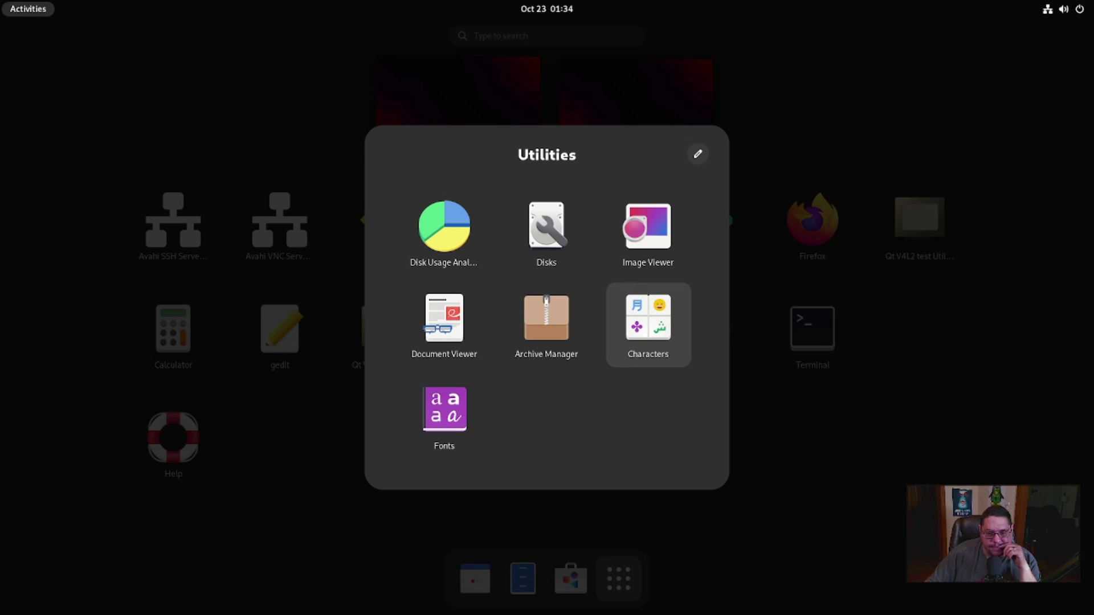
key("Left")
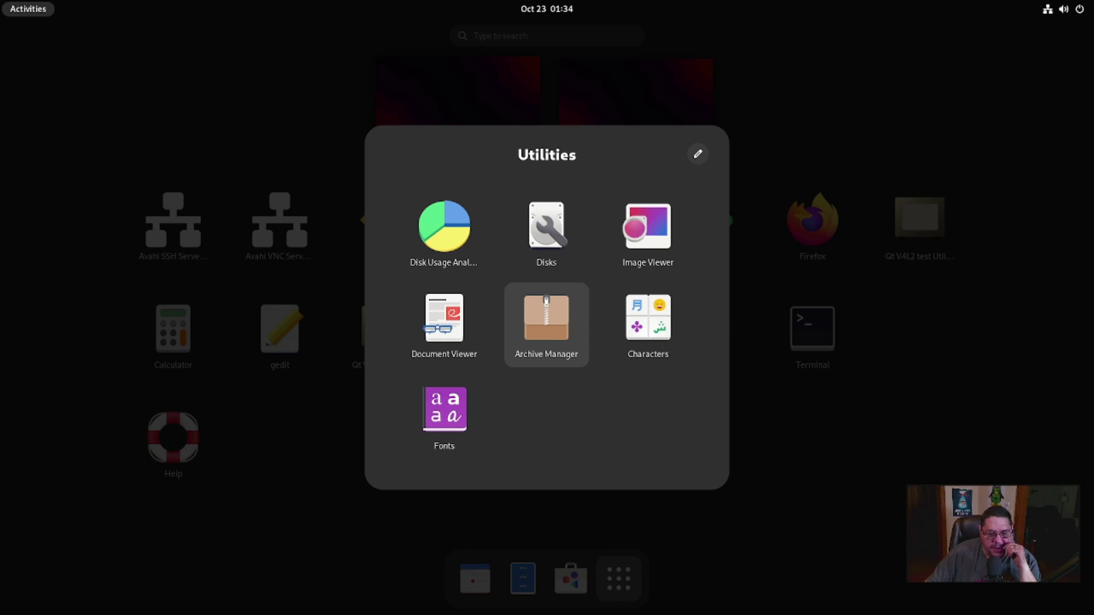
key("Down")
key("Up")
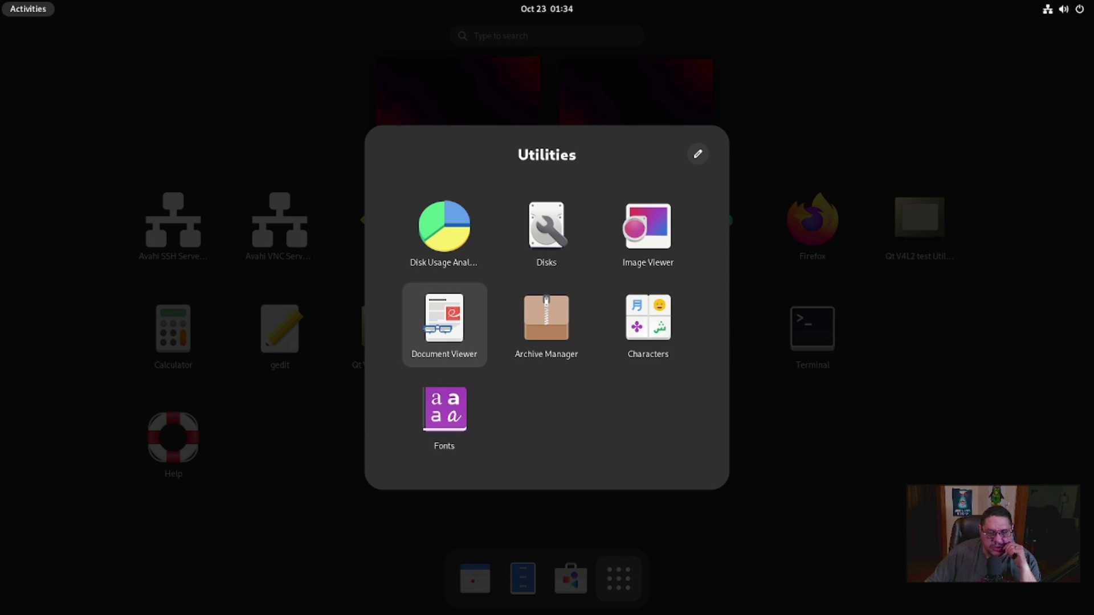
key("Up")
key("Right")
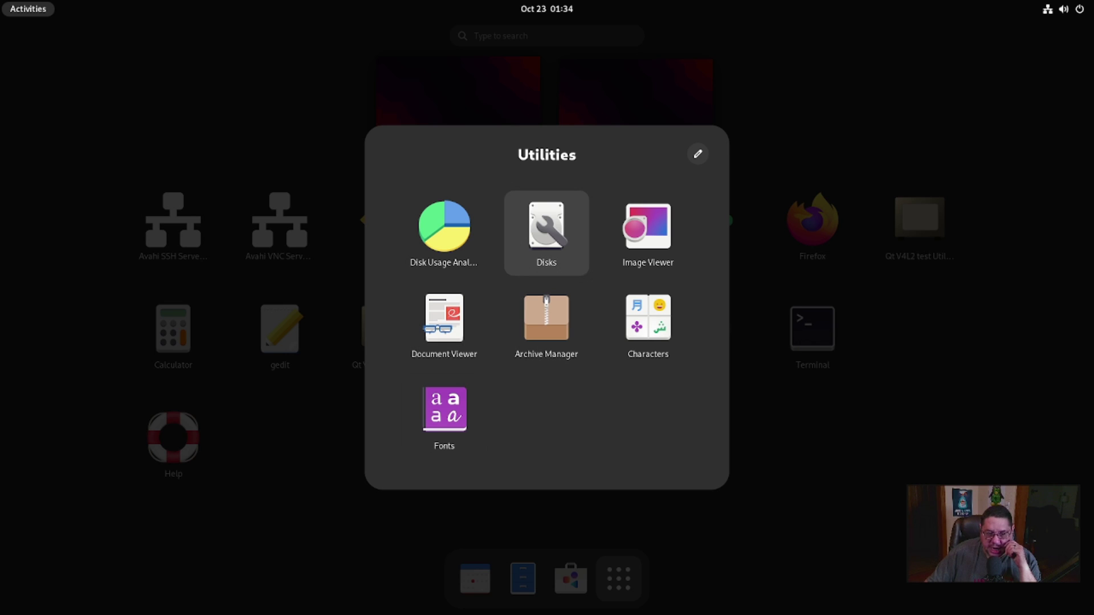
key("Left")
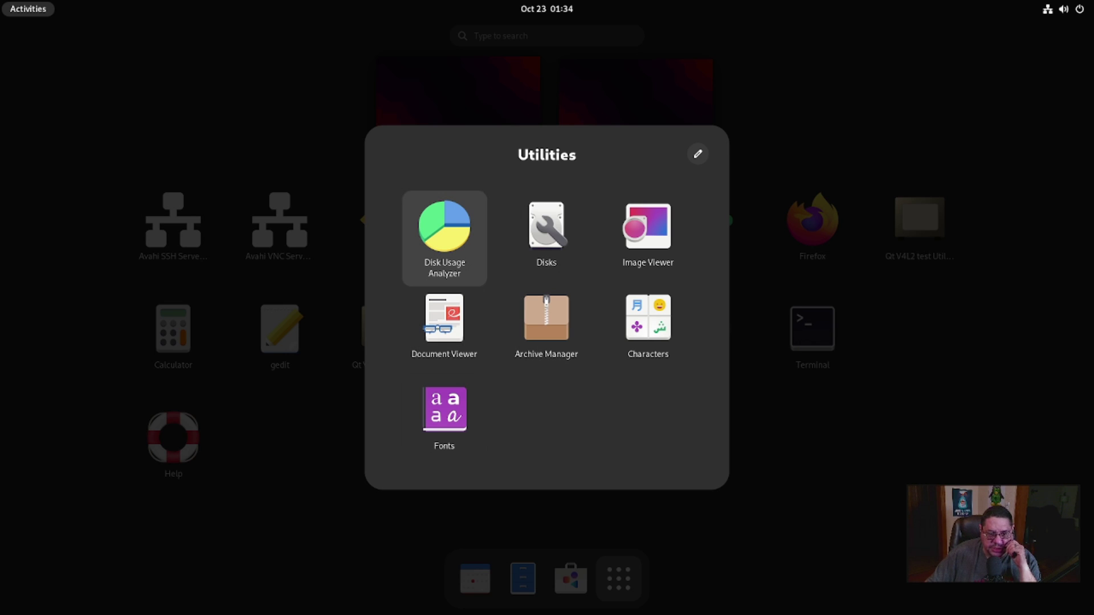
key("Right")
key("Up")
key("Escape")
Launch System Monitor from the application overview.
key("Left")
key("Left")
key("Left")
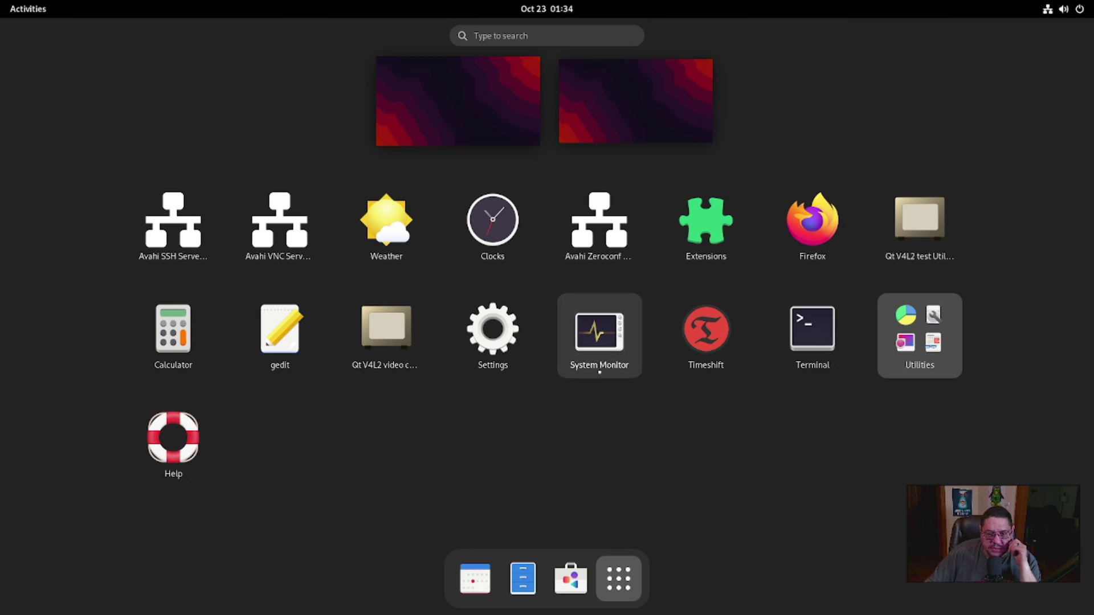
key("Return")
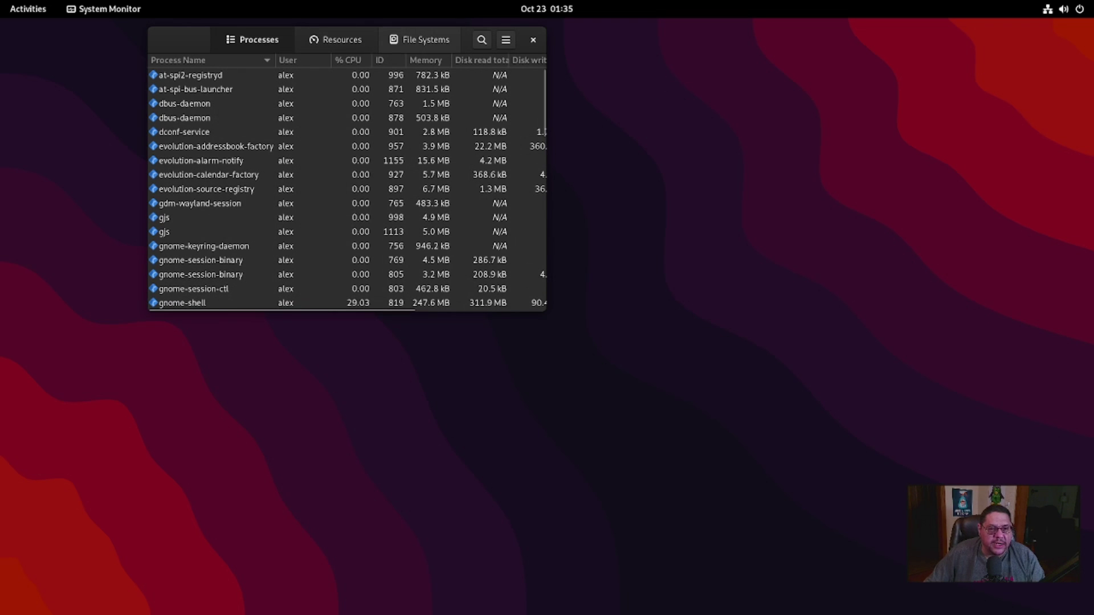
Examine CPU, memory and network usage under Resources in an enlarged System Monitor window, and close it.
key("alt+2")
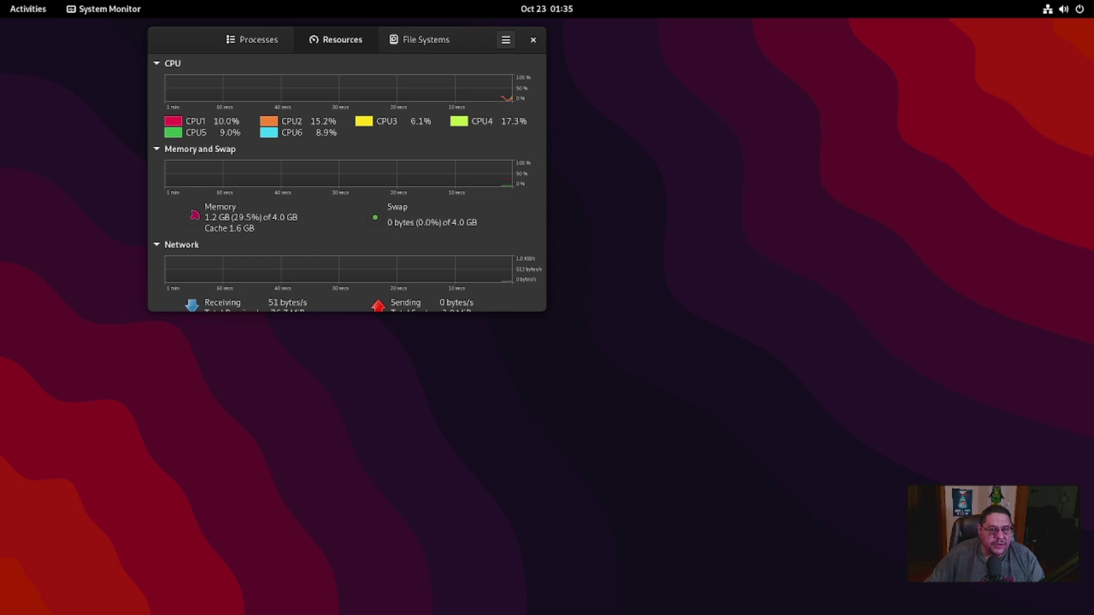
left_click_drag(453, 34, 536, 77)
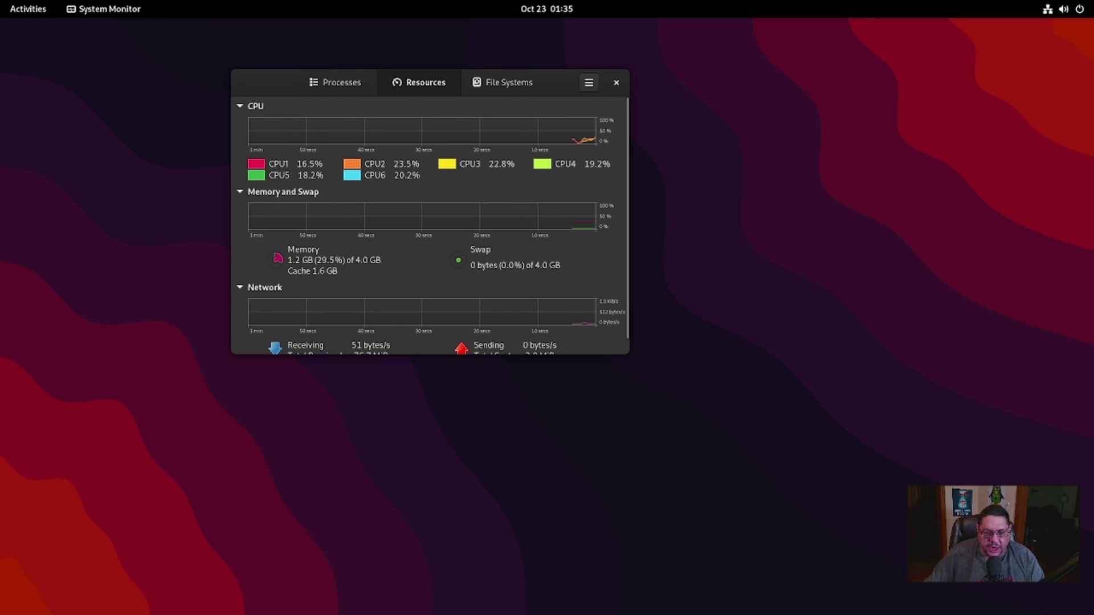
left_click_drag(629, 354, 927, 501)
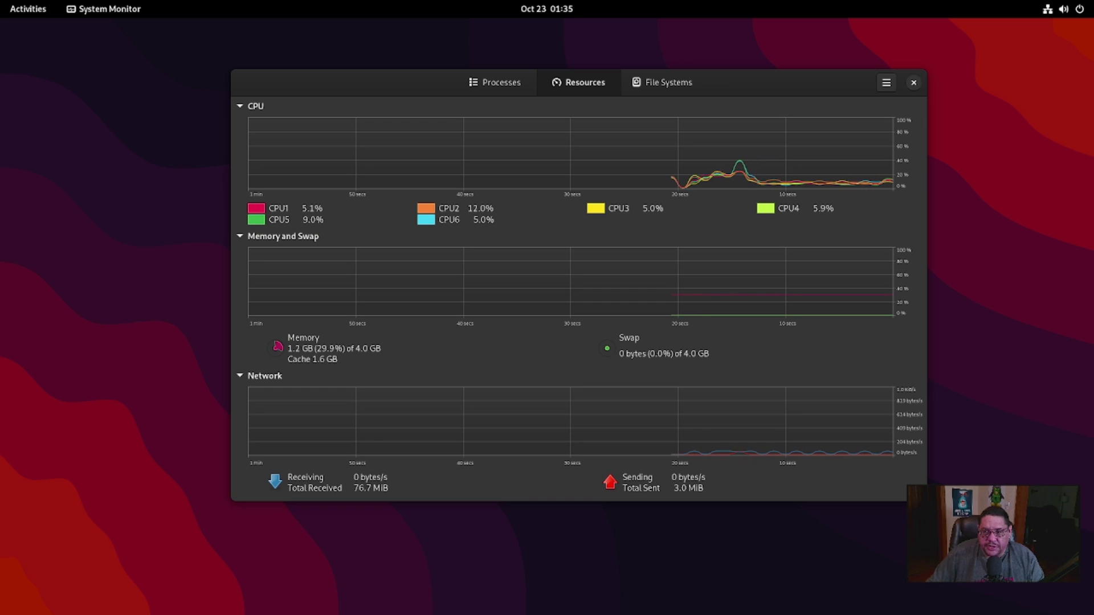
left_click(914, 82)
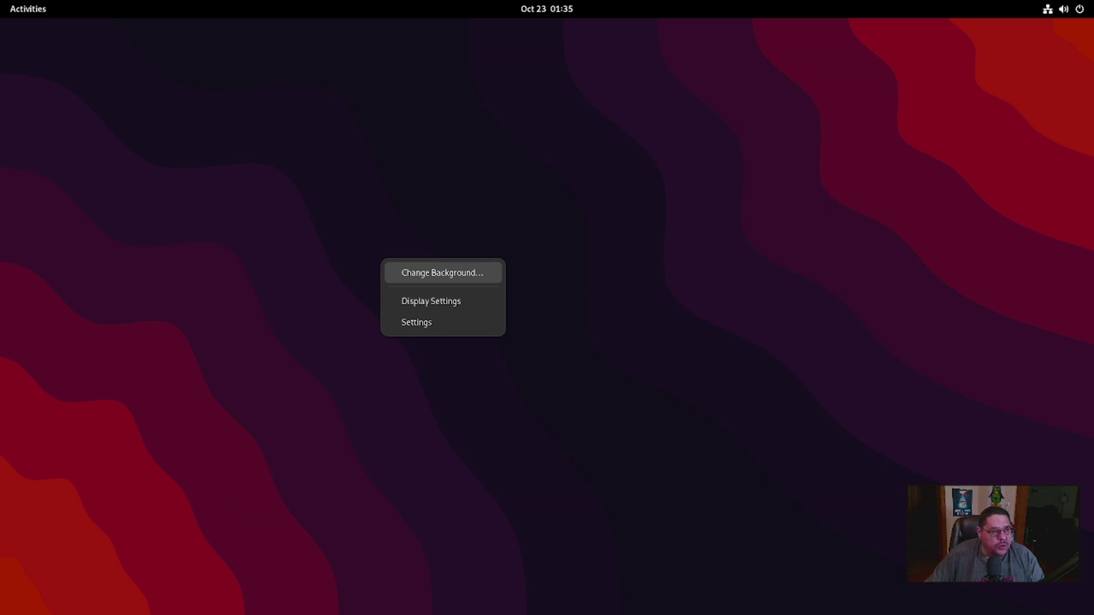
Launch the Software application from the application overview and check for available updates.
key("super")
left_click(618, 579)
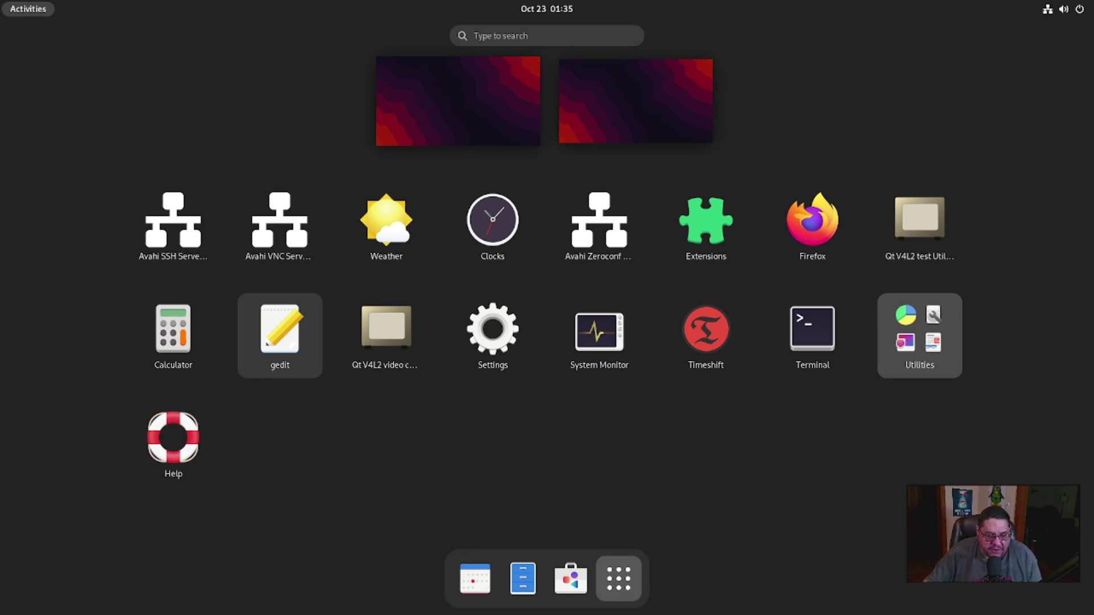
left_click(570, 578)
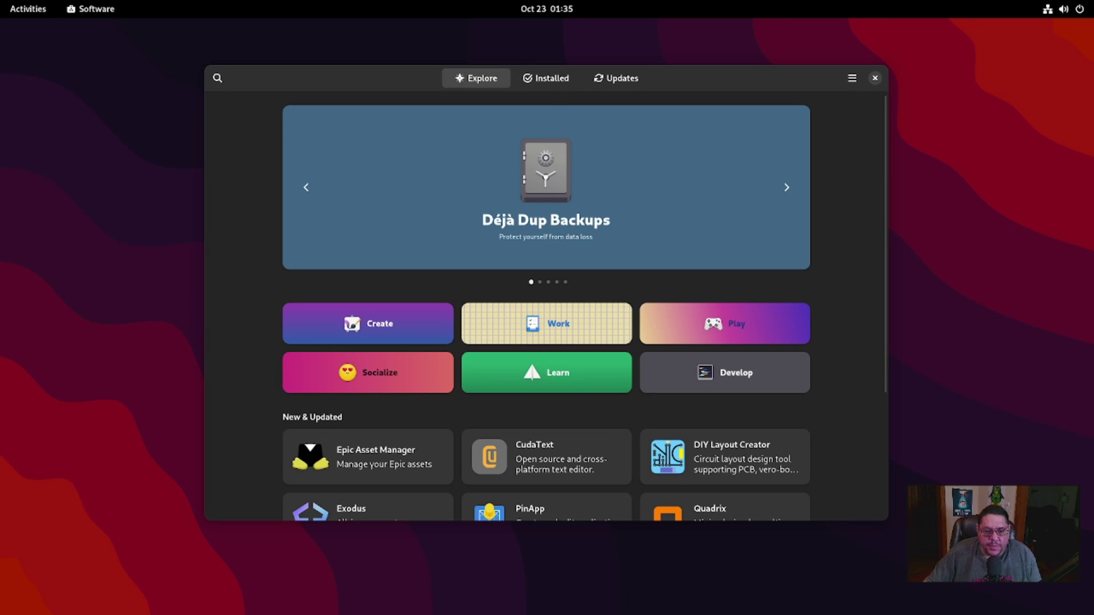
left_click(616, 78)
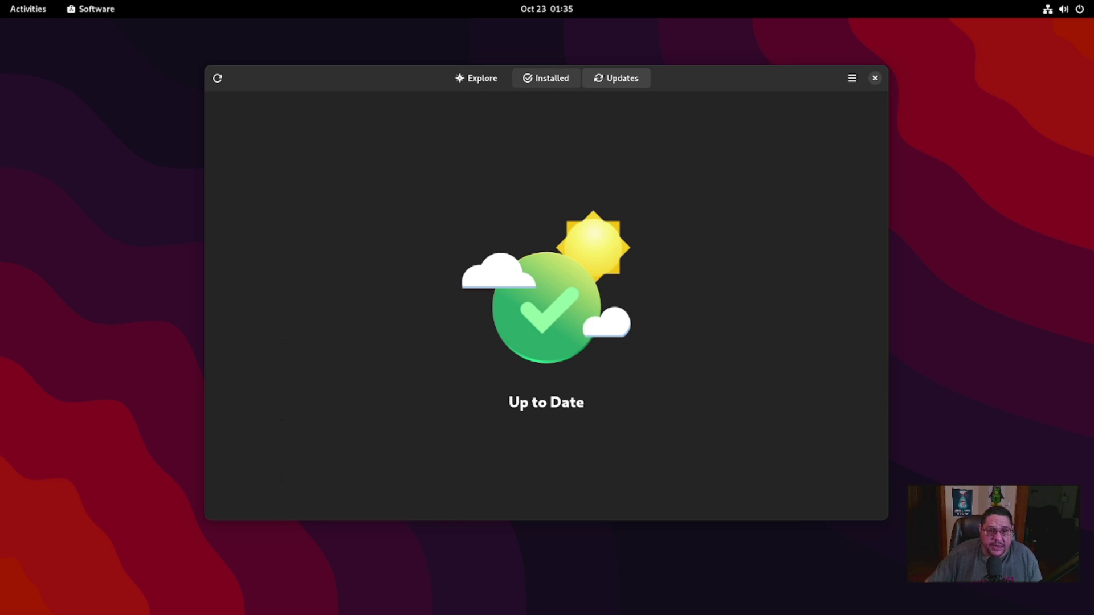
Look through the featured apps, categories and New & Updated list on the Explore page of Software.
left_click(476, 78)
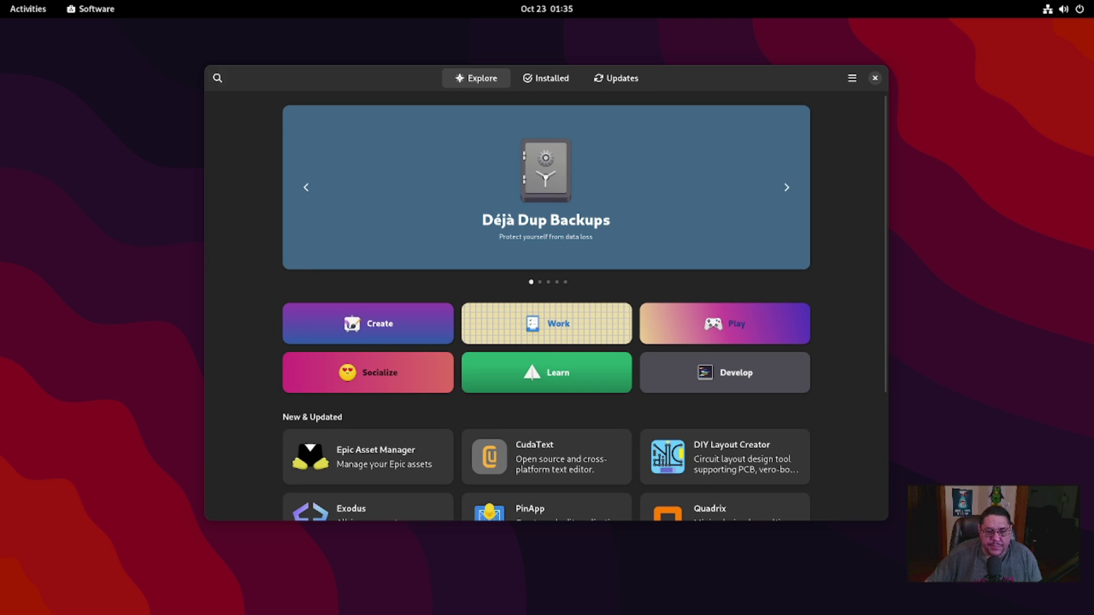
scroll(546, 307, "down", 3)
scroll(546, 308, "down", 3)
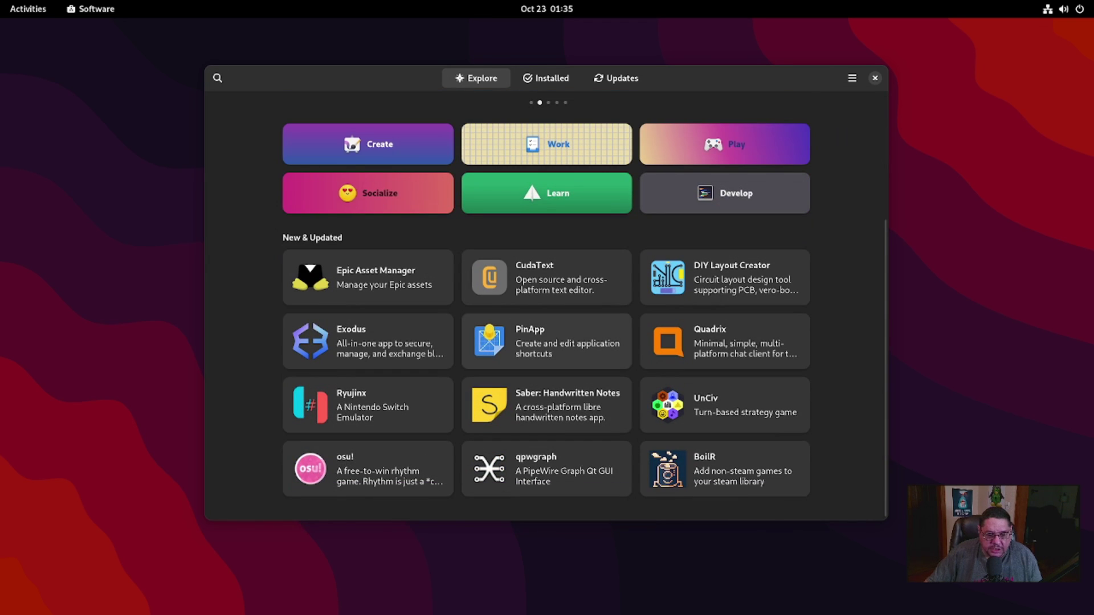
scroll(546, 307, "up", 3)
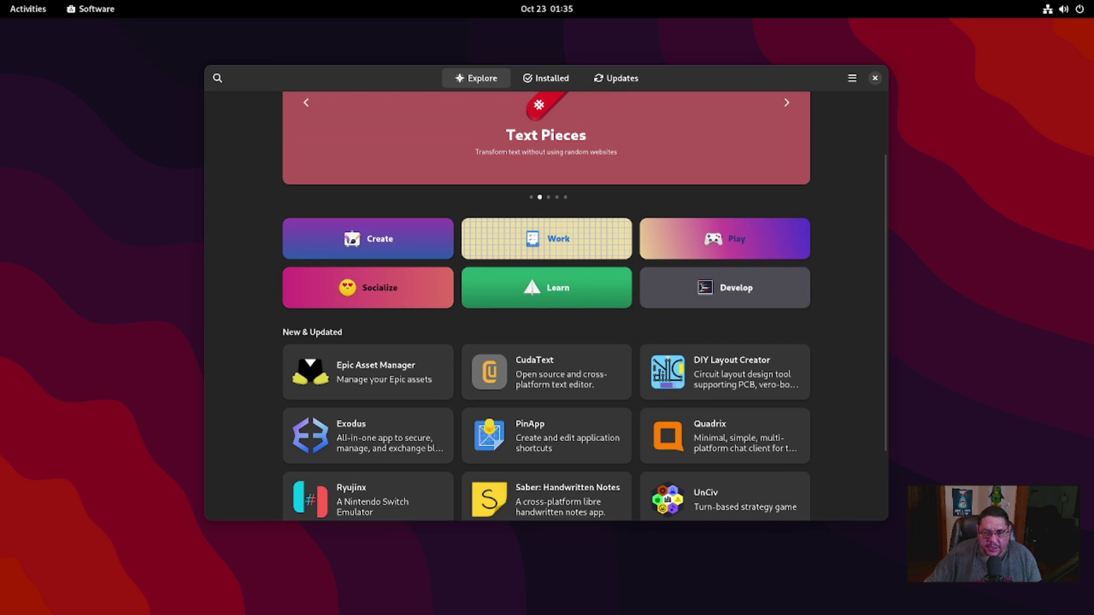
Browse the Play category, looking through its New & Updated games and the Other Software section.
left_click(725, 239)
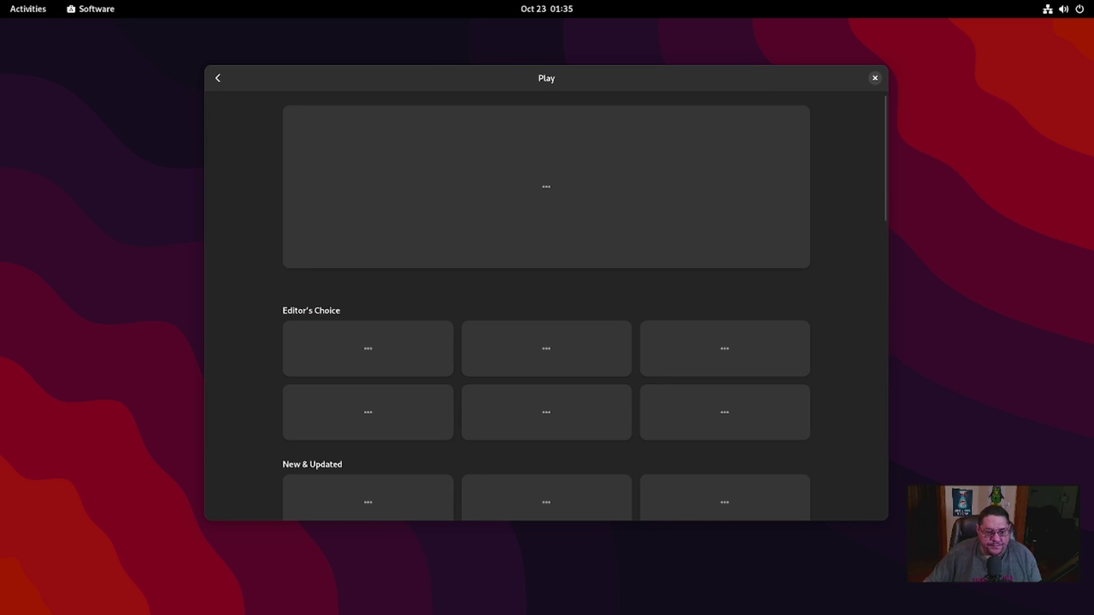
scroll(546, 307, "down", 3)
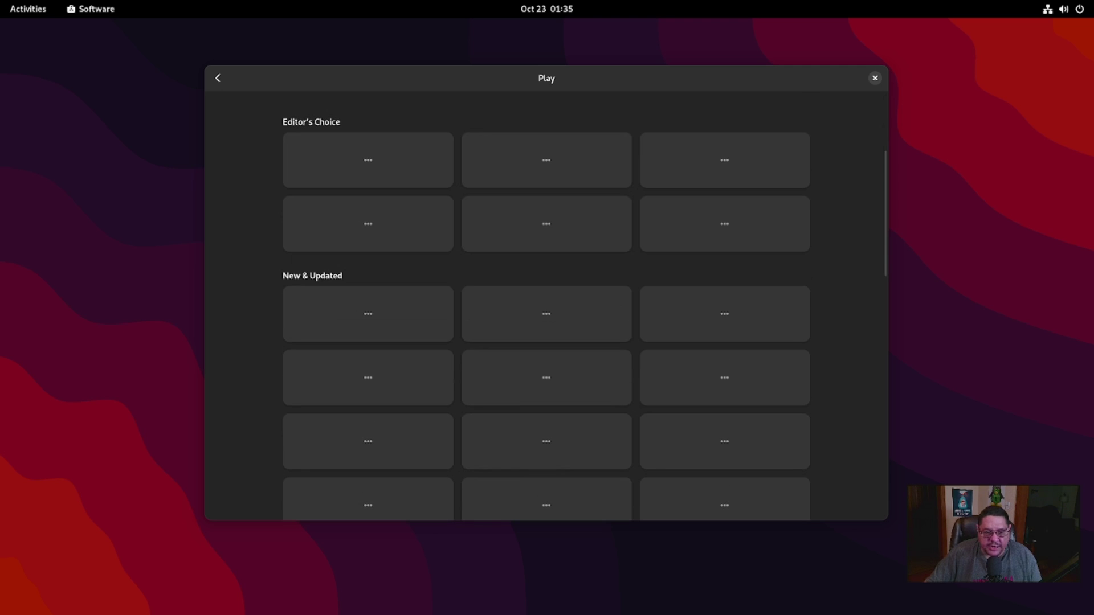
scroll(546, 305, "up", 3)
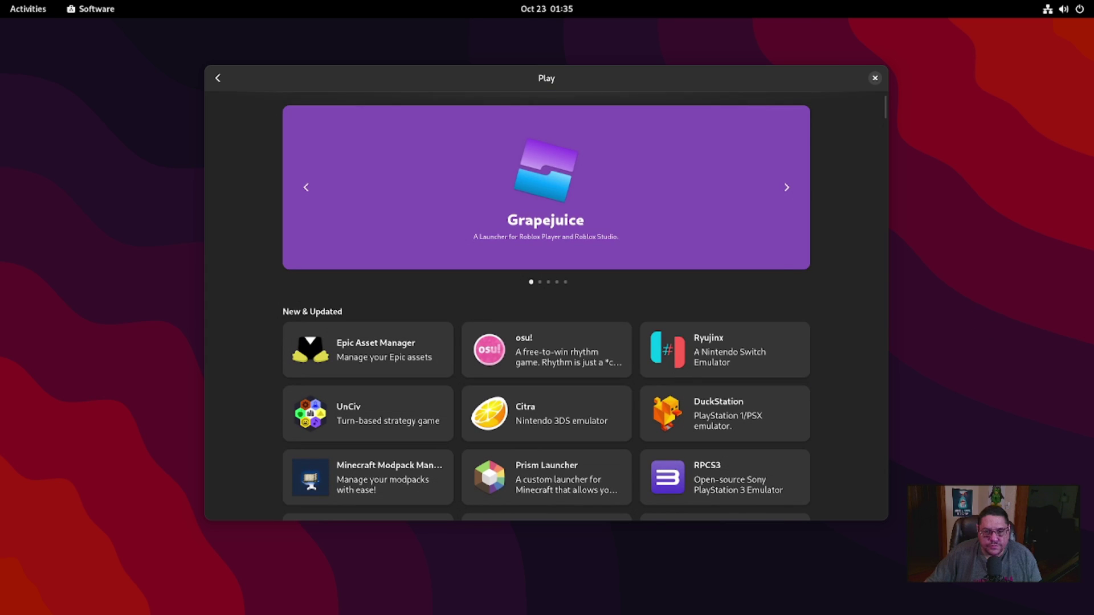
scroll(546, 306, "down", 2)
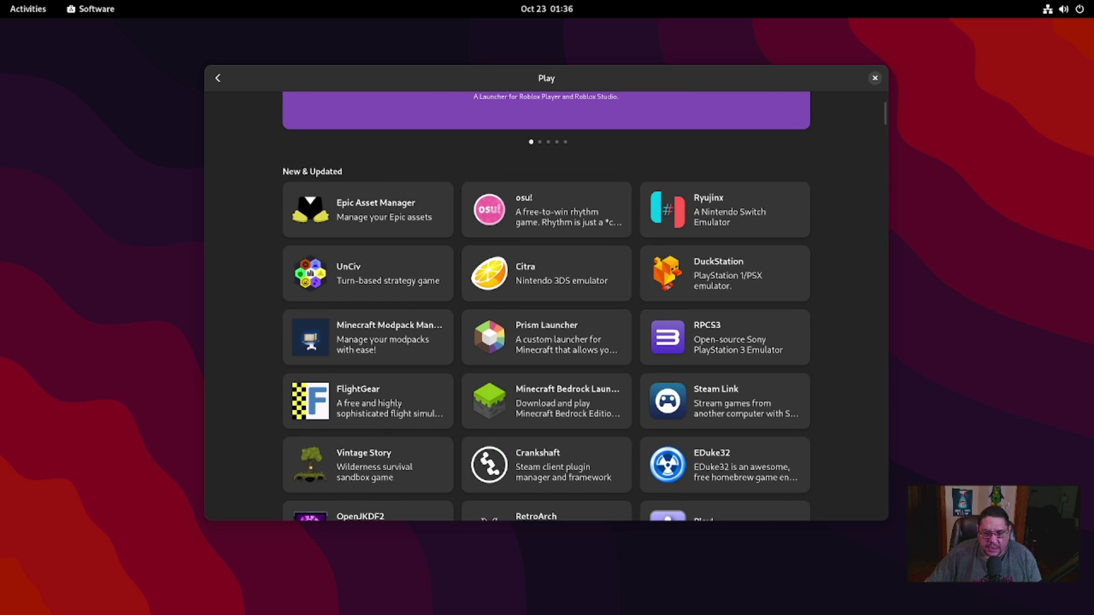
scroll(546, 306, "down", 3)
scroll(546, 307, "up", 1)
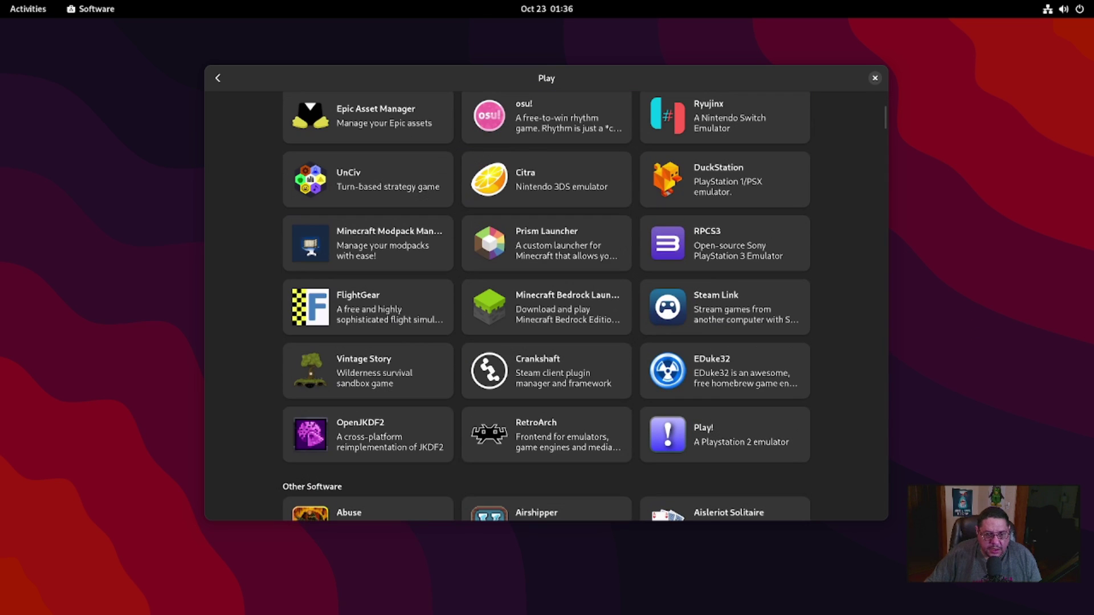
scroll(546, 307, "down", 2)
scroll(546, 306, "up", 1)
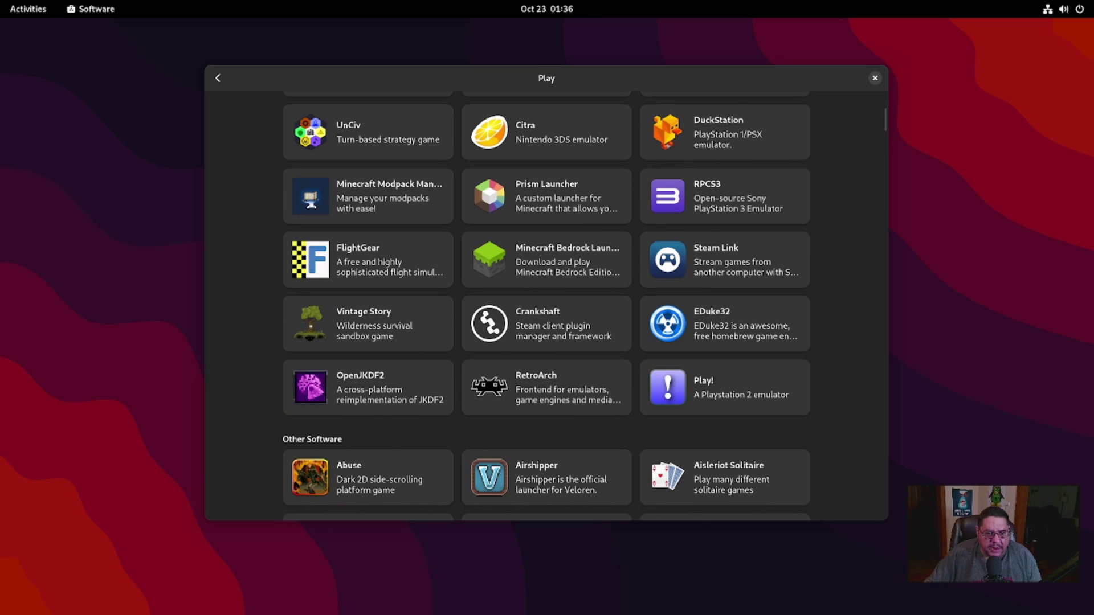
scroll(546, 306, "down", 3)
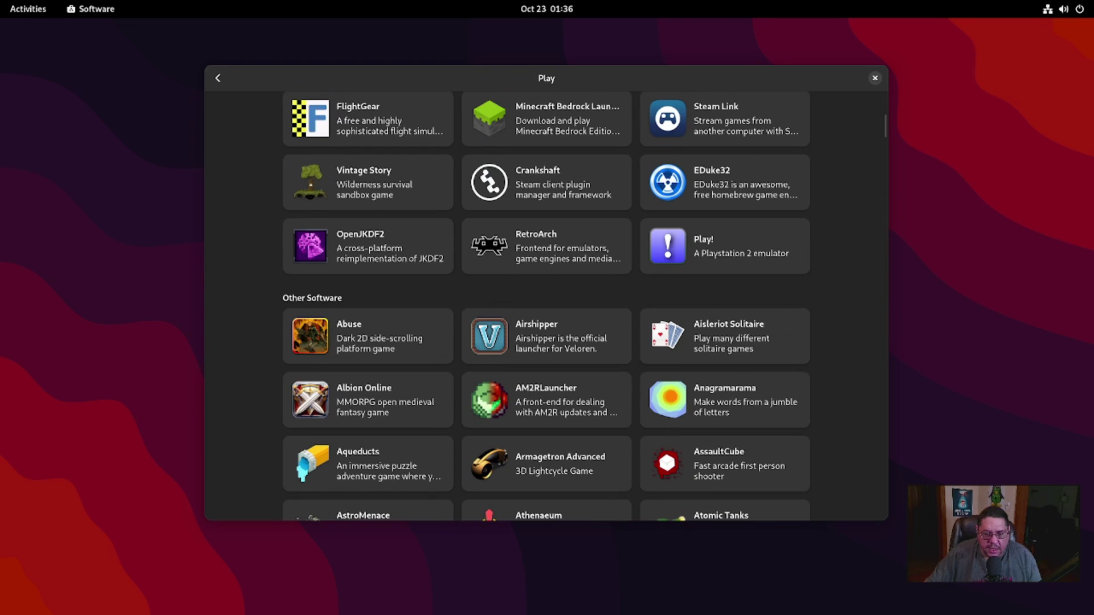
Start installing Aisleriot Solitaire from the Play category and check the details of its Flathub (Flatpak) source.
left_click(725, 336)
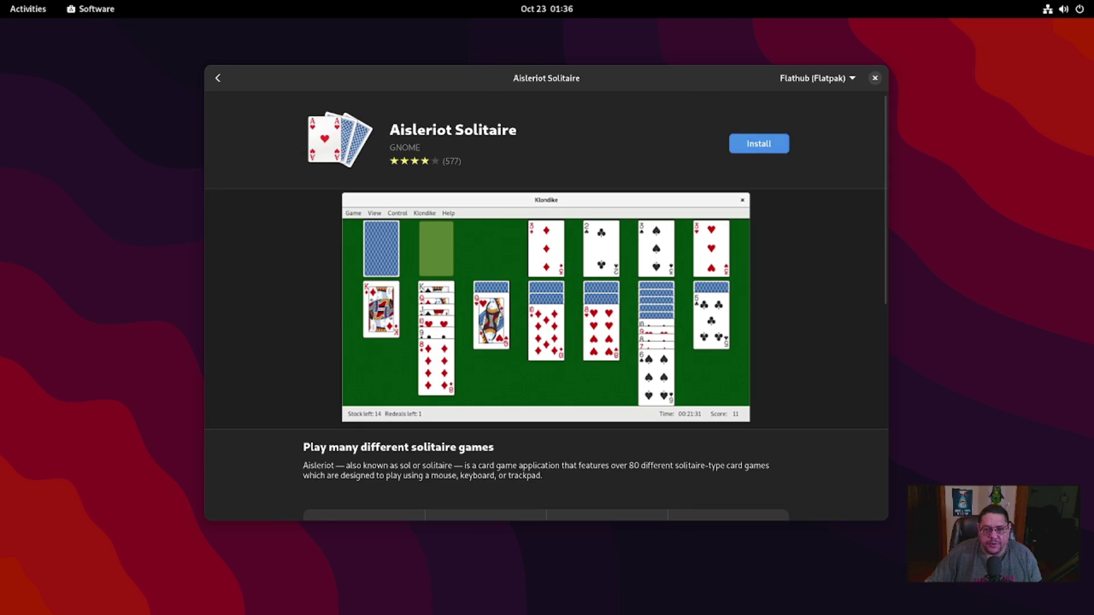
left_click(758, 144)
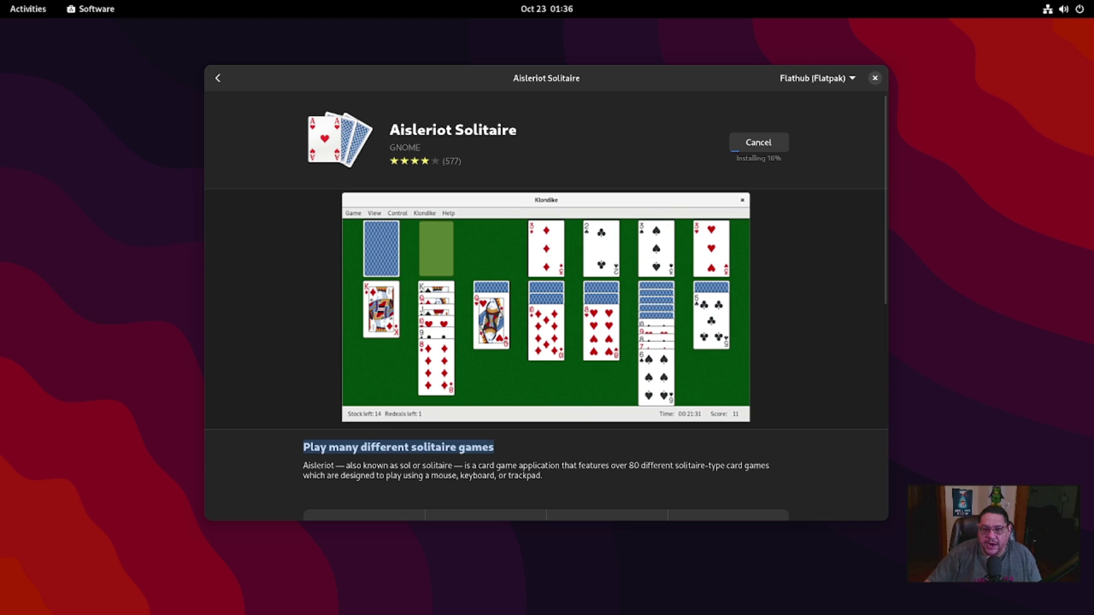
left_click(818, 78)
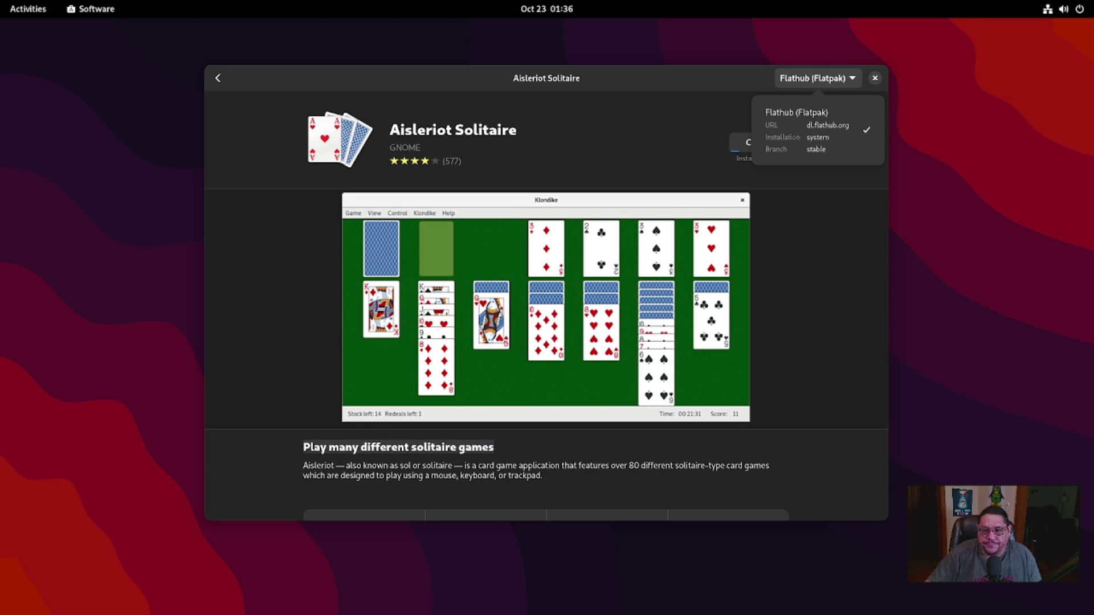
key("Escape")
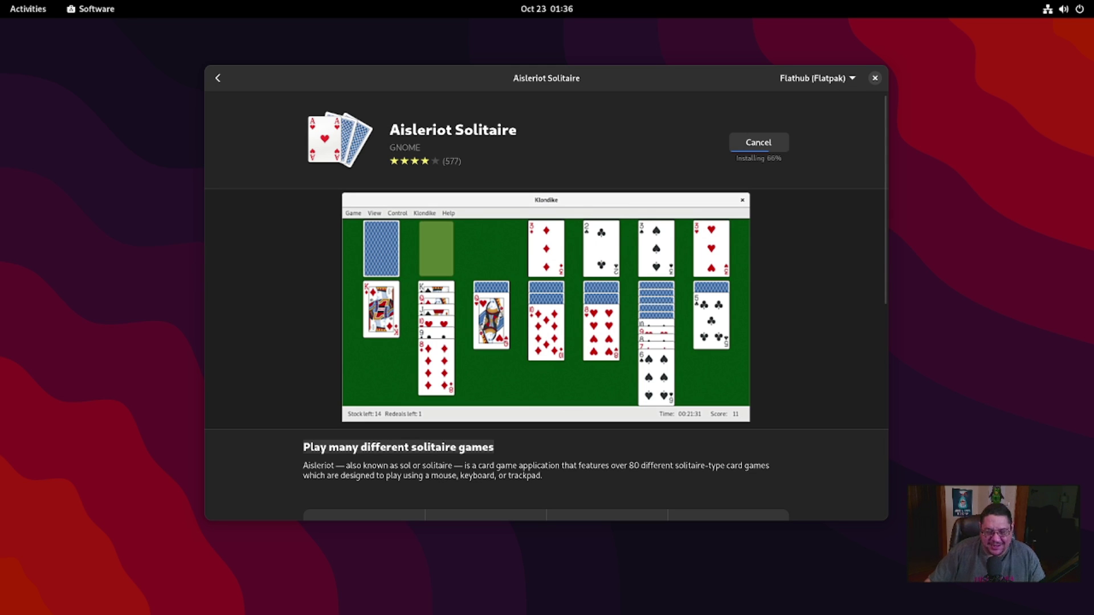
Look over the Aisleriot Solitaire release details and reviews, and cancel its installation.
scroll(546, 307, "down", 10)
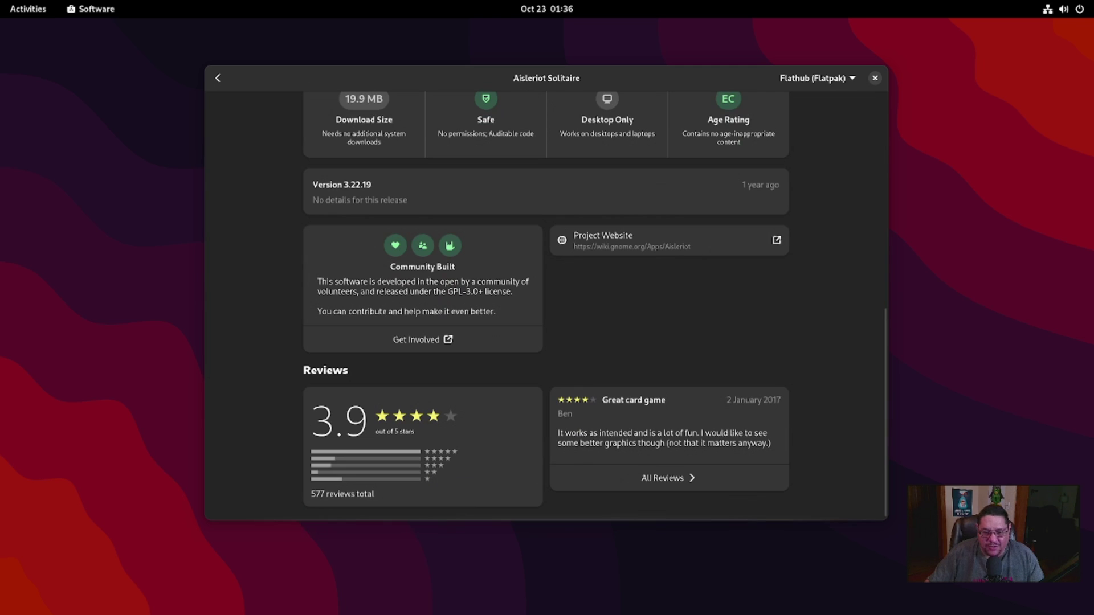
scroll(546, 306, "up", 10)
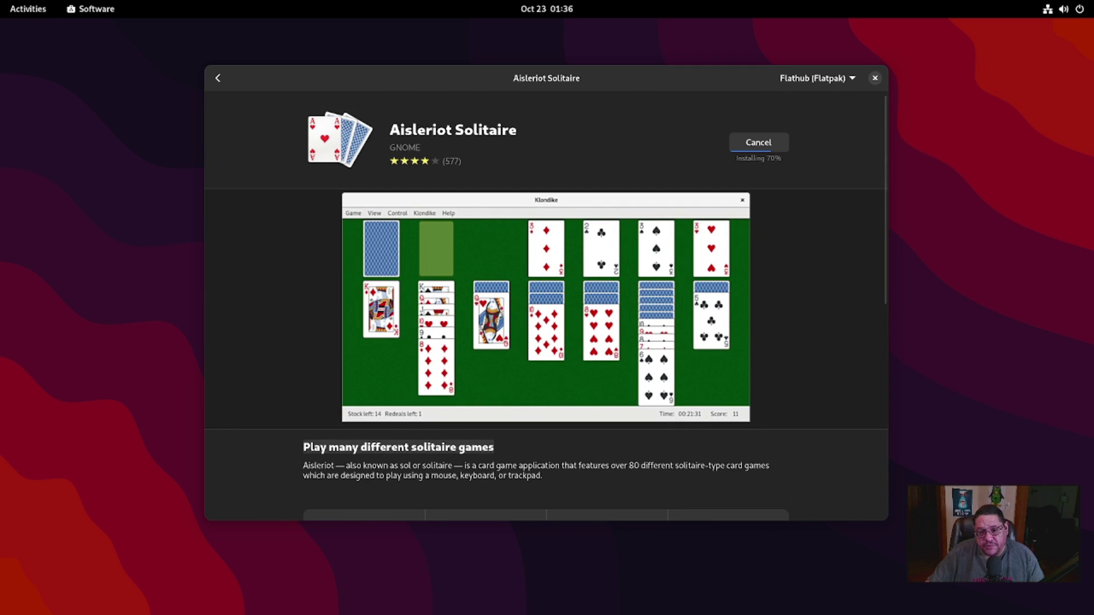
left_click(758, 143)
Close Software and launch Files from the Activities overview.
left_click(217, 79)
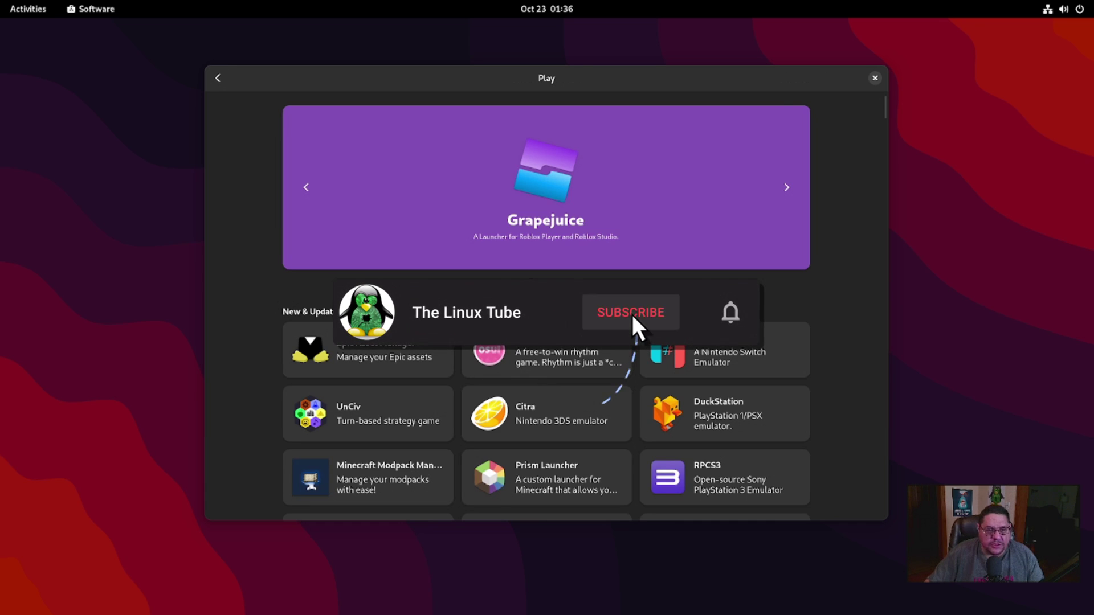
key("ctrl+q")
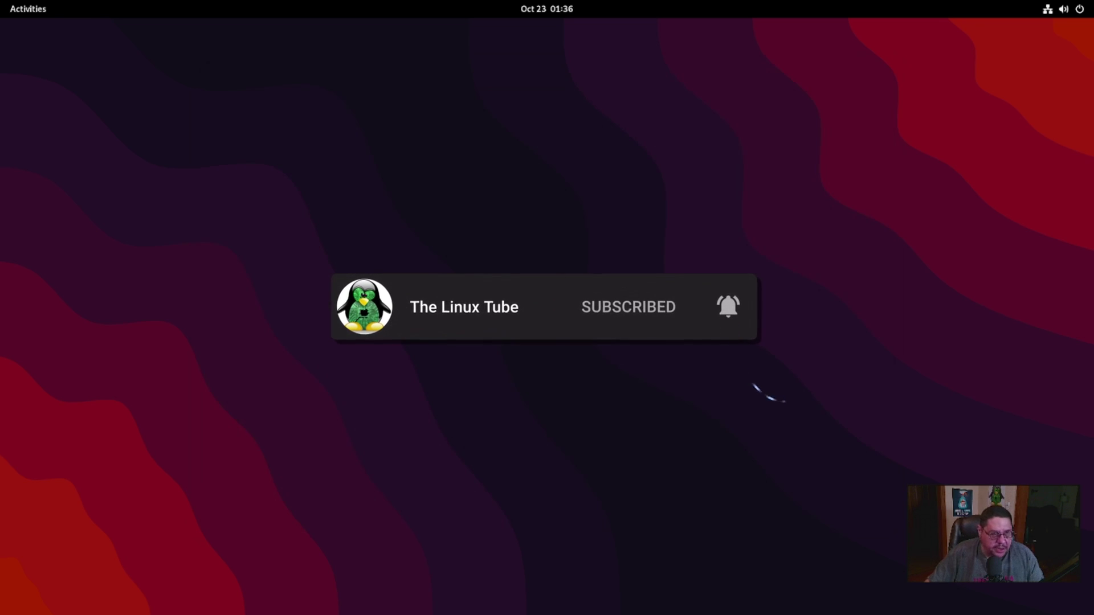
key("super")
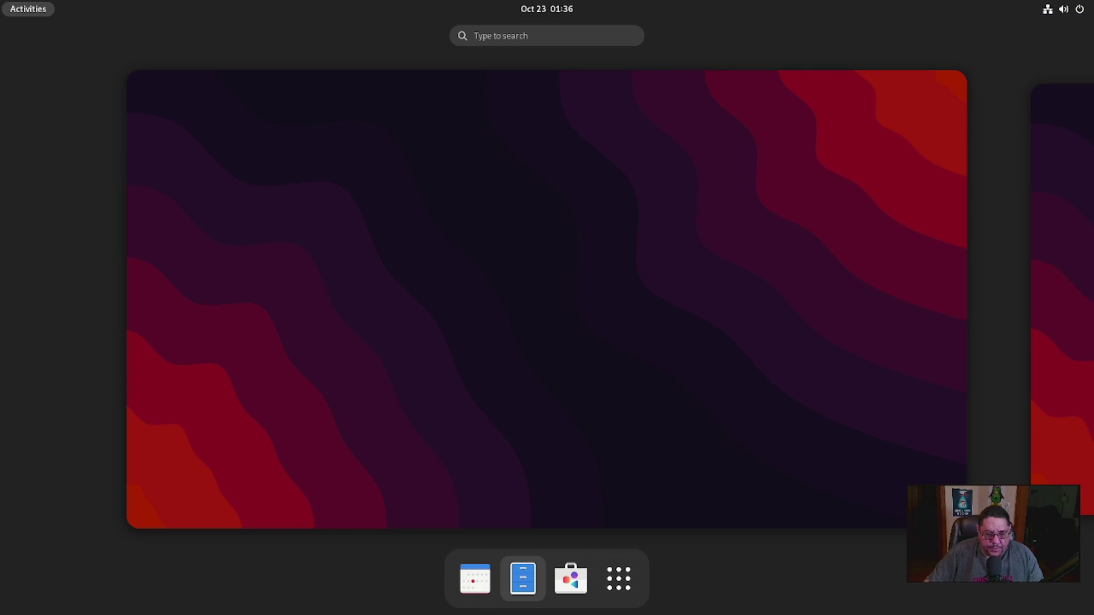
left_click(523, 578)
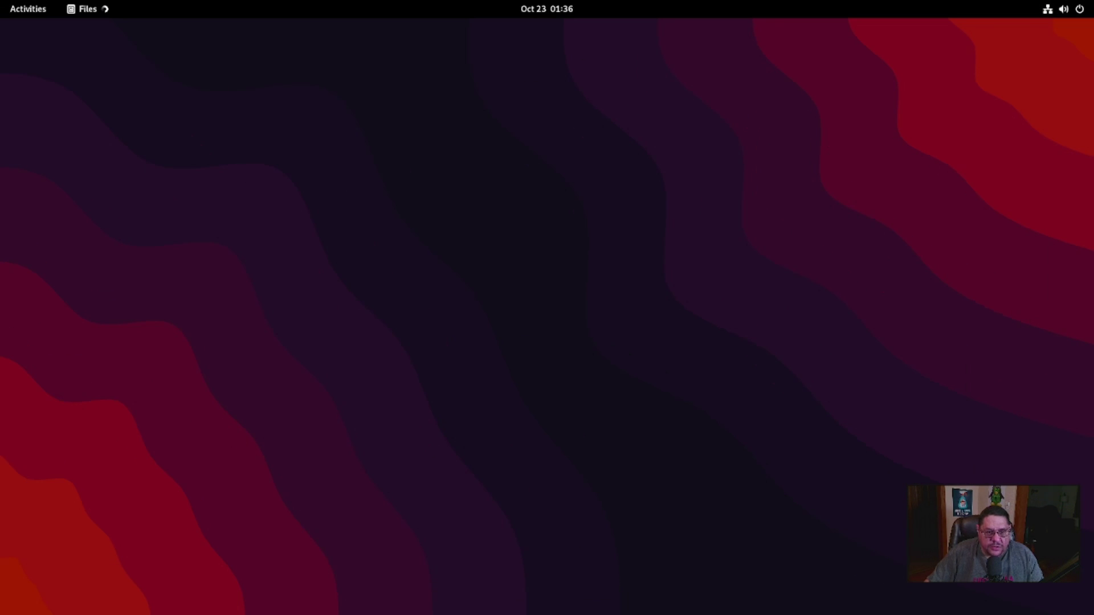
left_click_drag(435, 124, 497, 87)
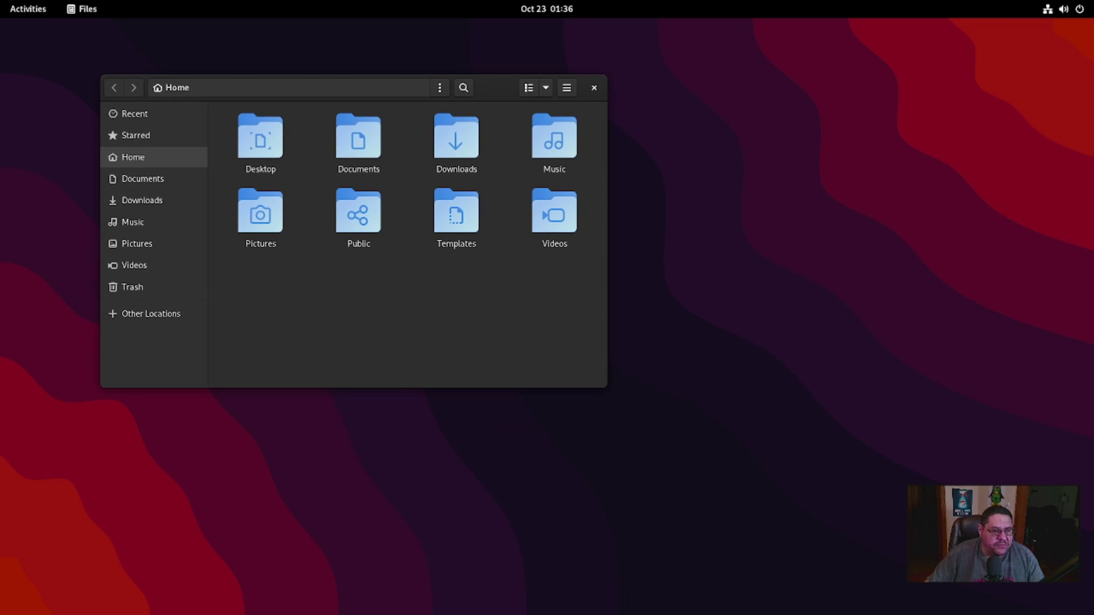
Open the Help page for Files from the file manager and close the help window.
left_click(567, 87)
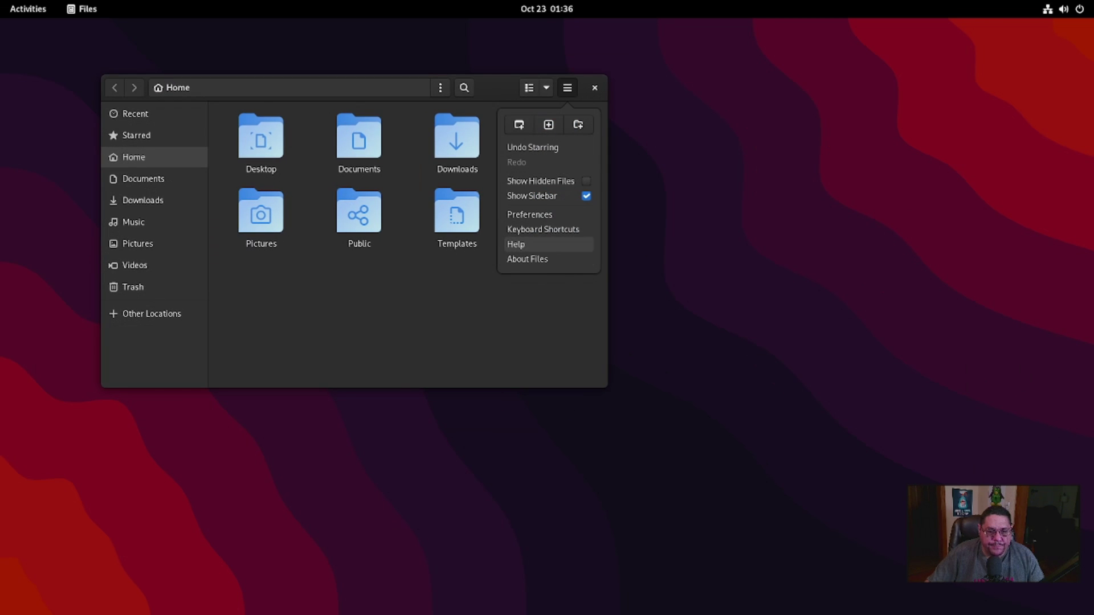
left_click(548, 244)
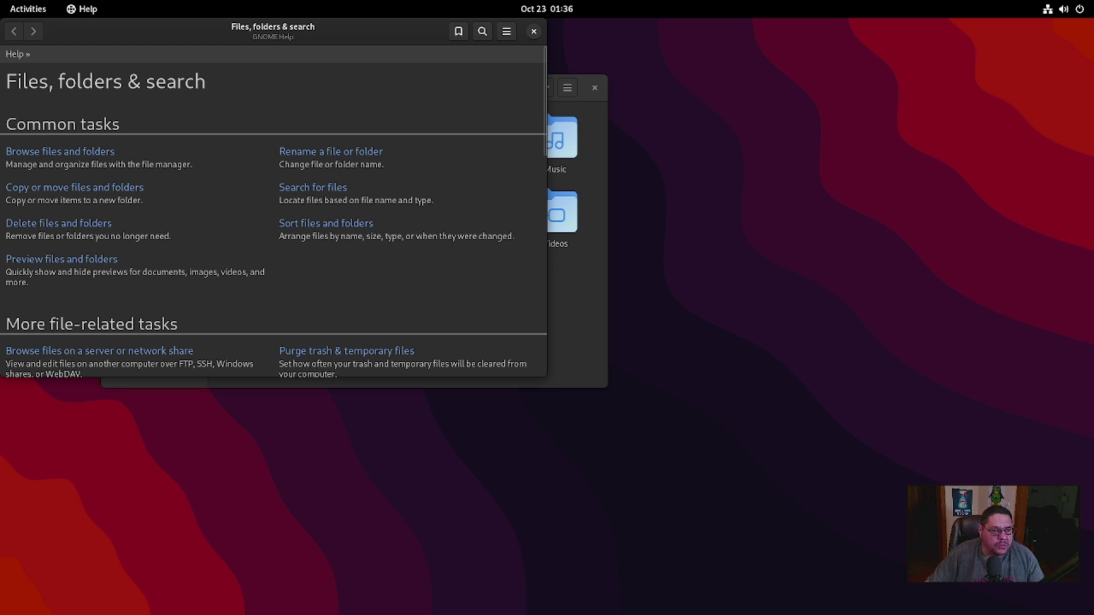
left_click(534, 32)
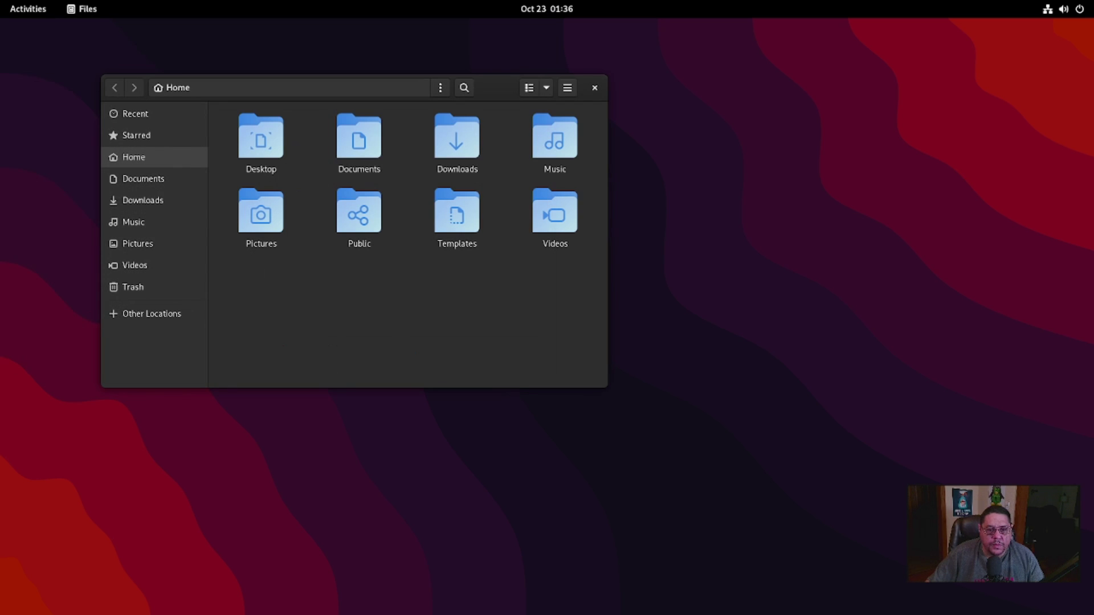
View the About information for Files, dismiss it, and close the file manager.
left_click(567, 87)
key("Return")
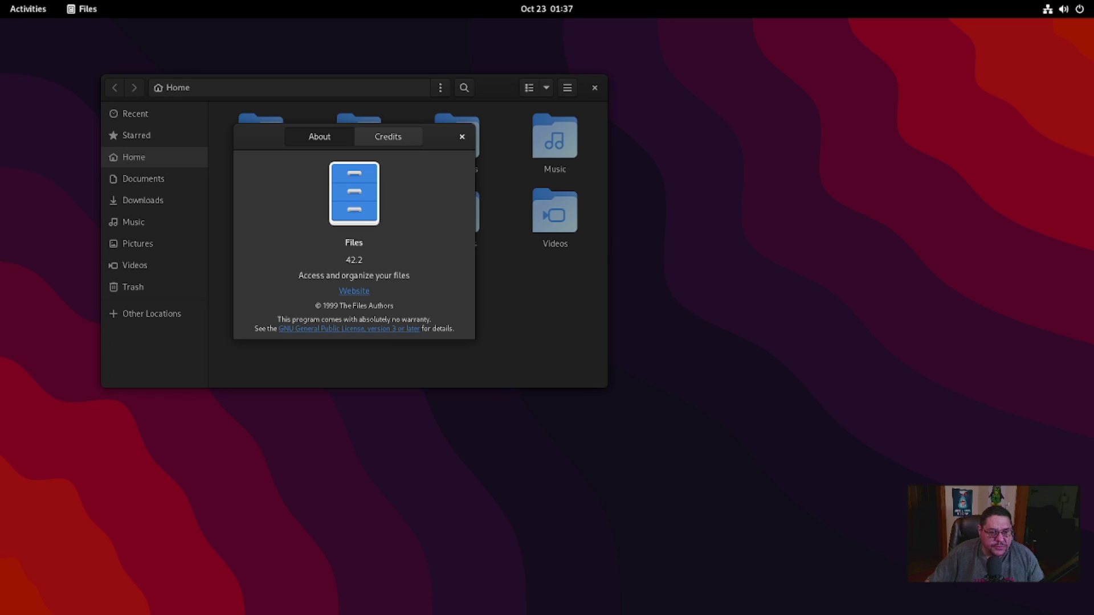
key("Escape")
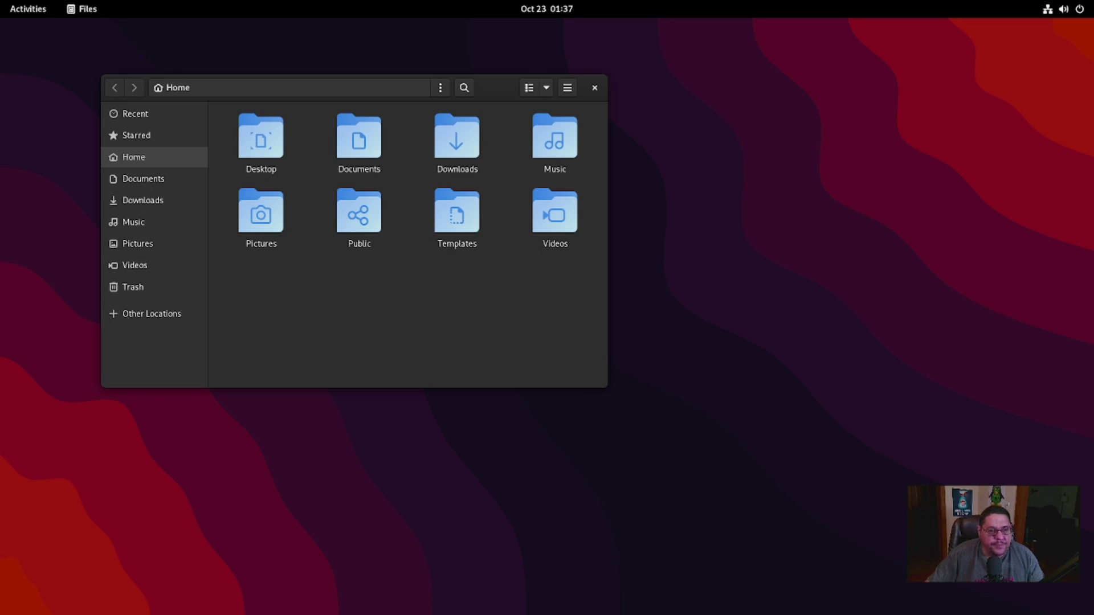
key("ctrl+w")
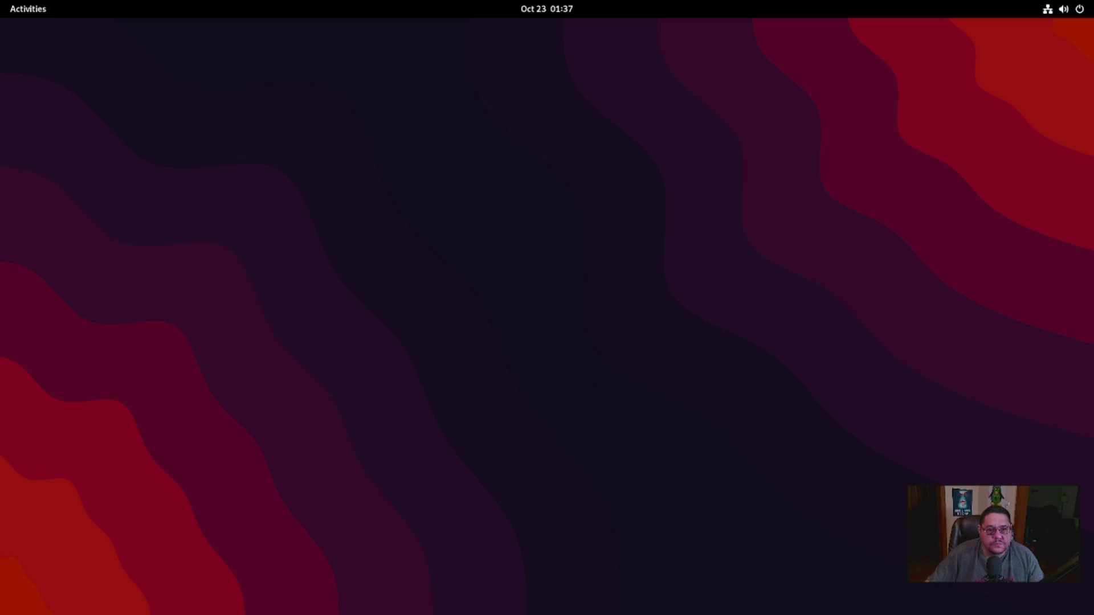
Try to launch Calendar from the Activities overview, and display all installed applications.
key("super")
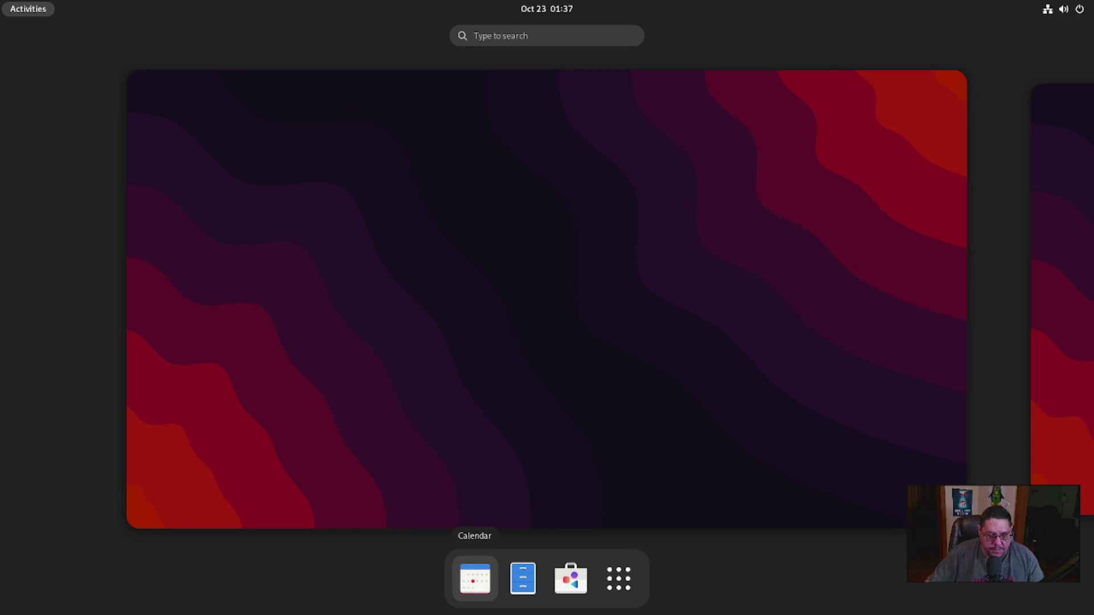
left_click(474, 578)
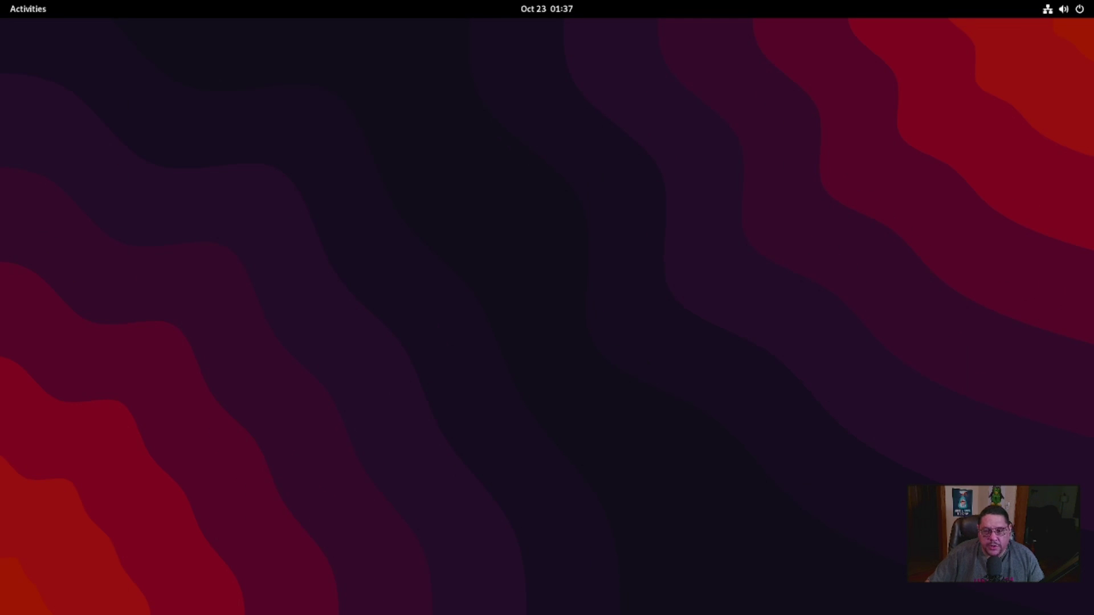
left_click(28, 9)
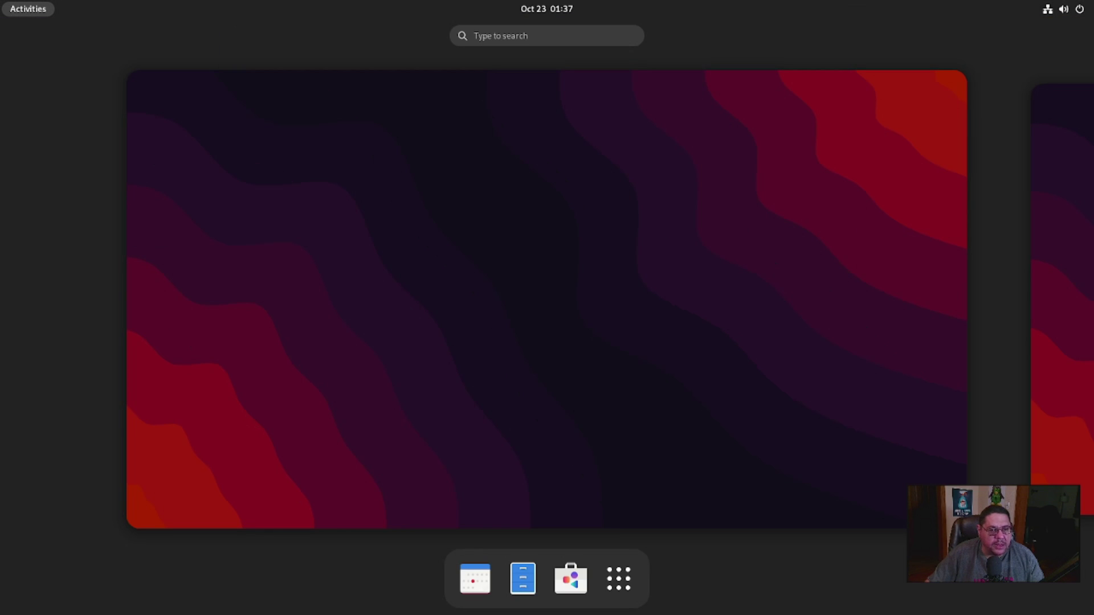
left_click(618, 578)
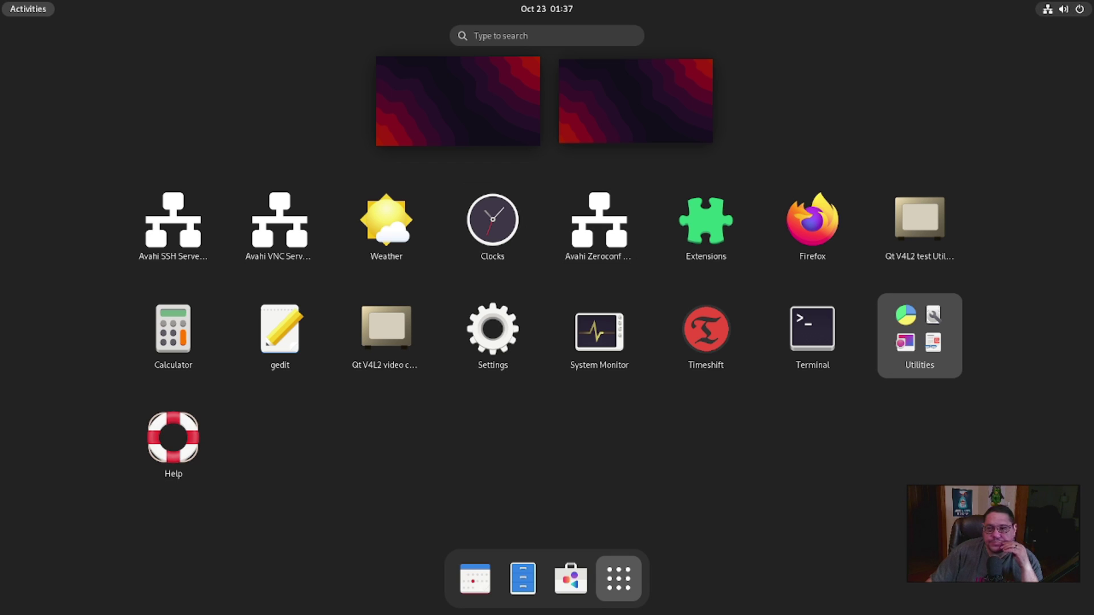
Check the system menu with its volume, network and power options, and the calendar and notification panel, closing each.
left_click(1063, 8)
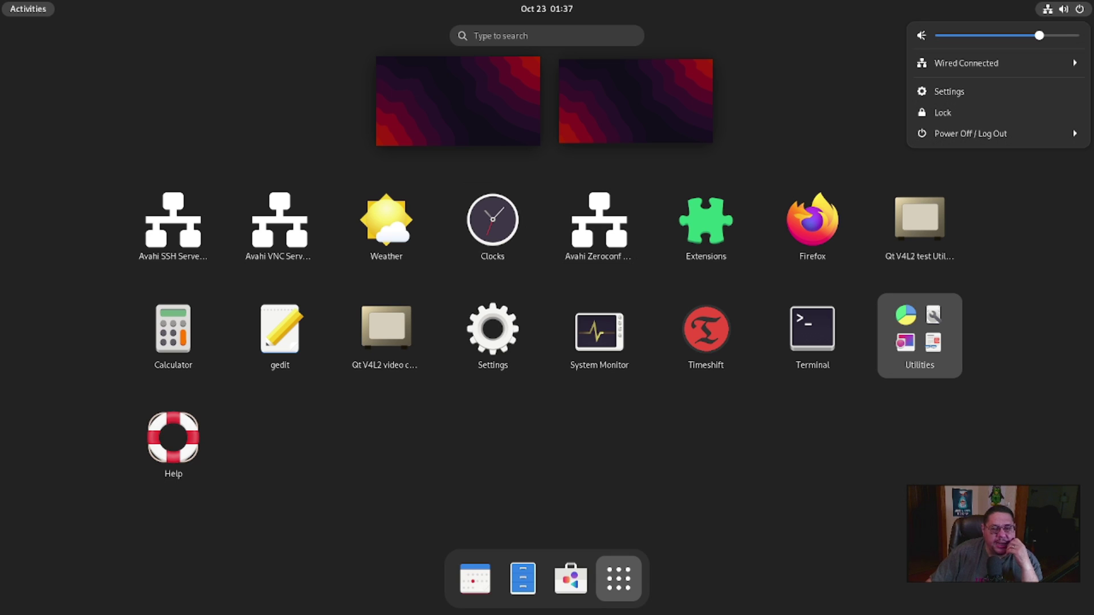
key("Escape")
mouse_move(546, 3)
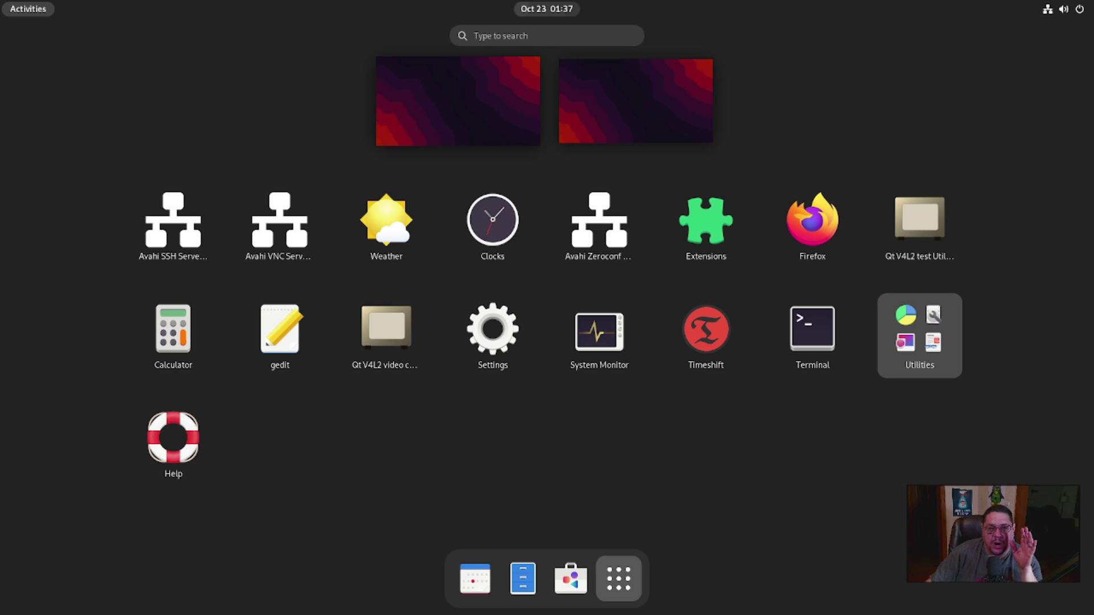
left_click(547, 9)
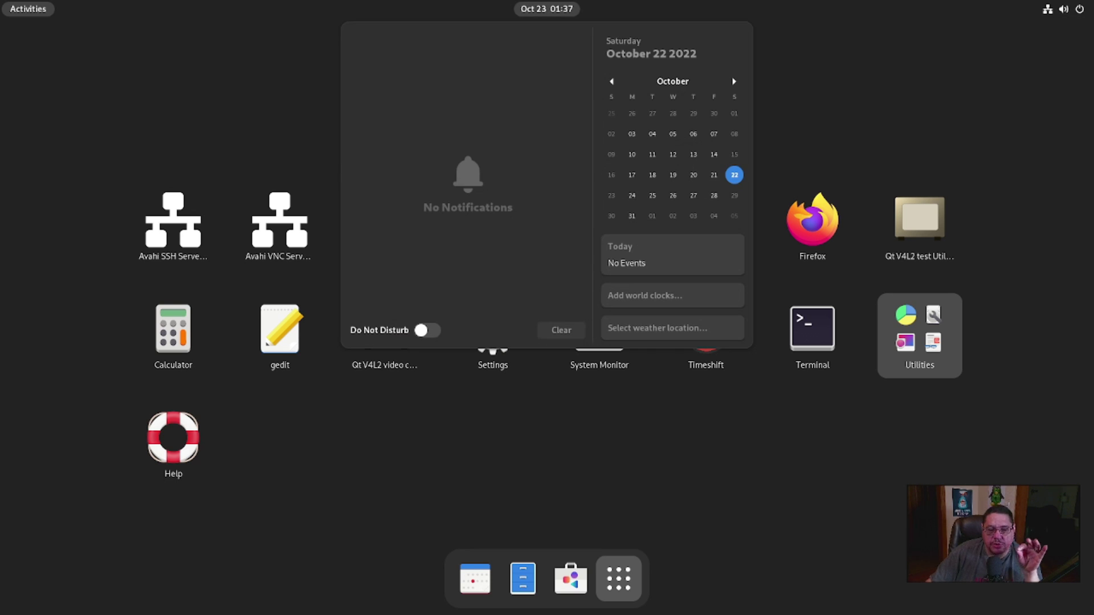
key("Escape")
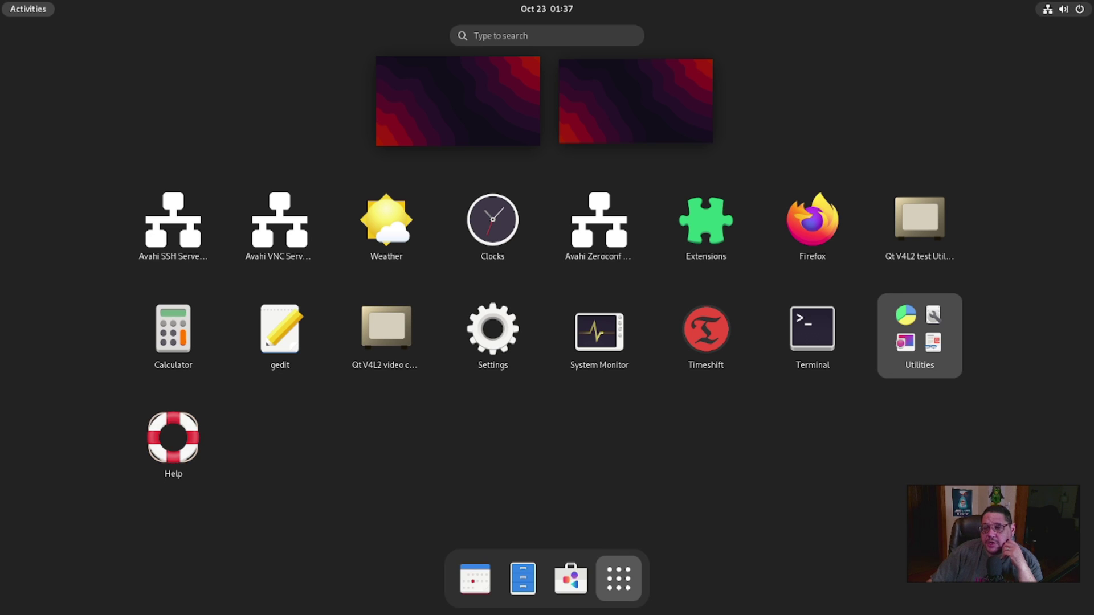
Show the wired connection options in the system menu, and open the Settings window from there and close it.
left_click(1063, 9)
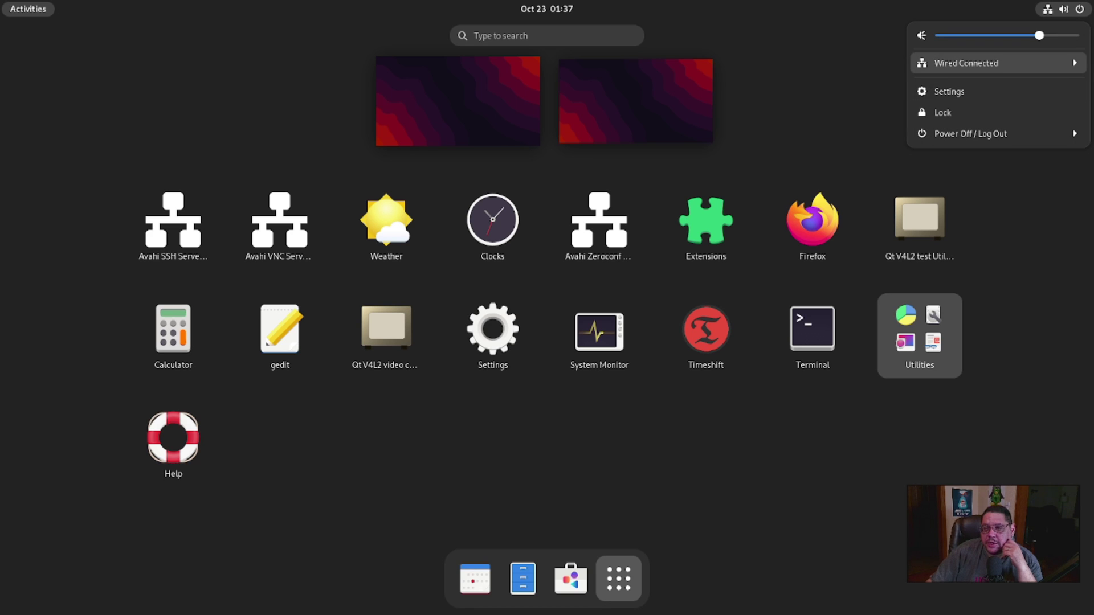
left_click(997, 63)
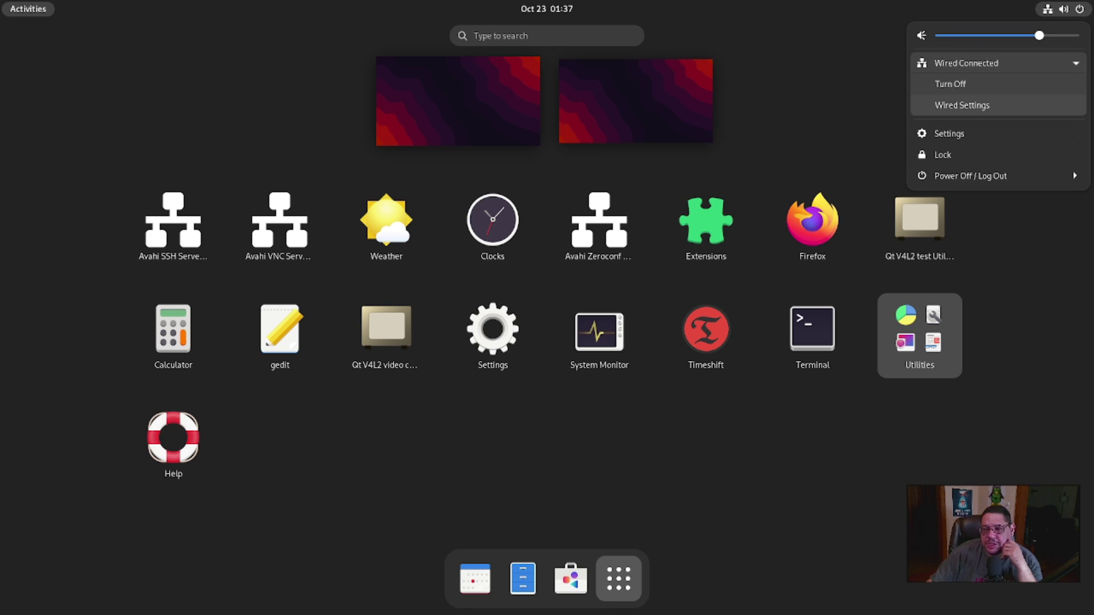
left_click(968, 133)
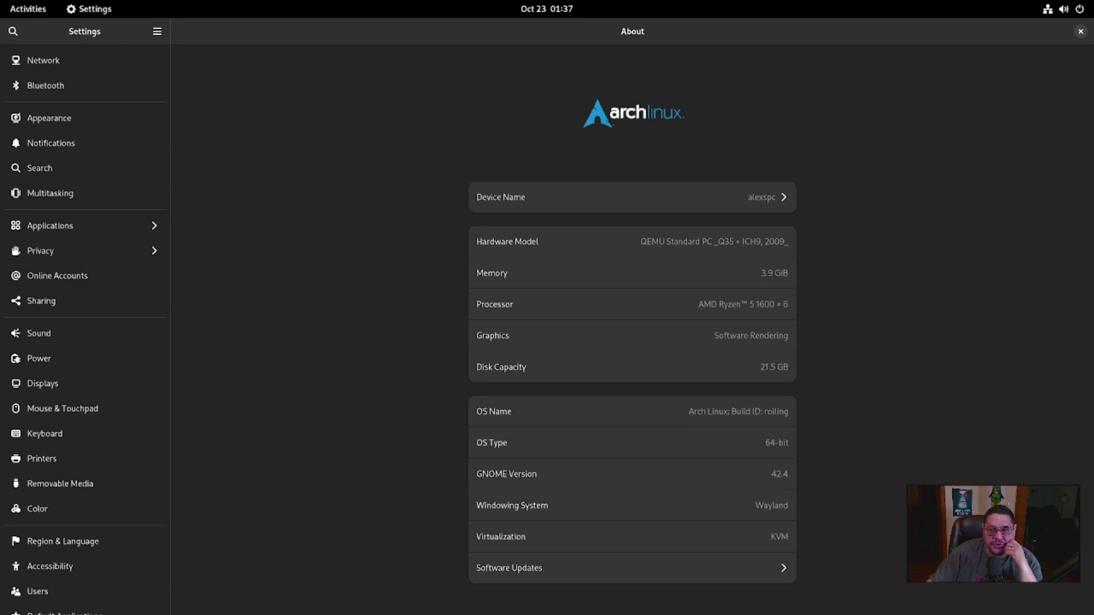
left_click(1081, 31)
View the desktop background's context options and dismiss them, and display all installed applications.
right_click(654, 137)
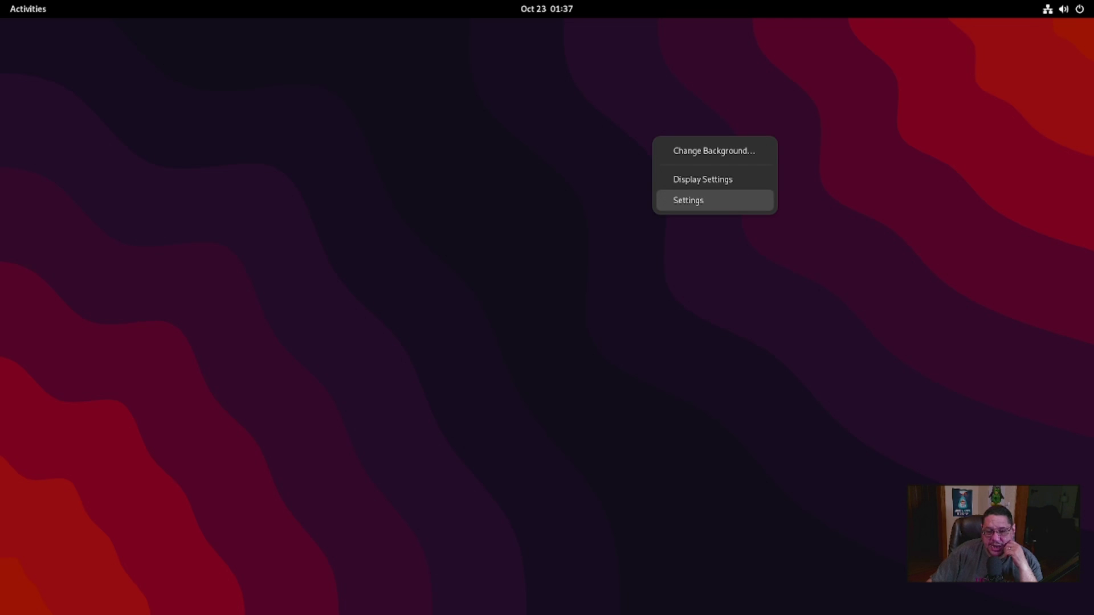
key("Escape")
key("super")
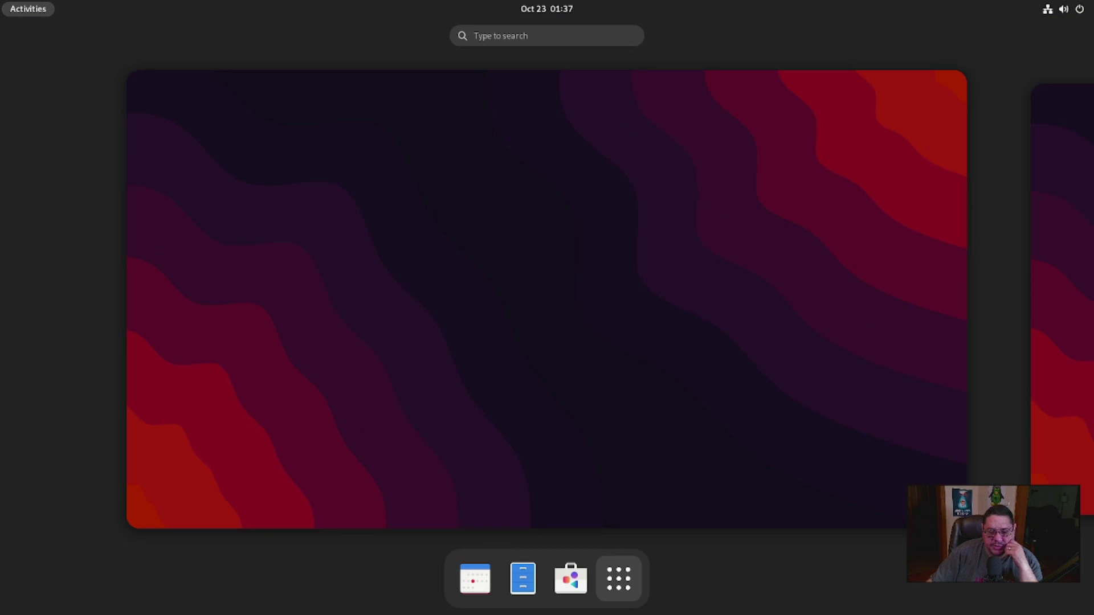
left_click(618, 578)
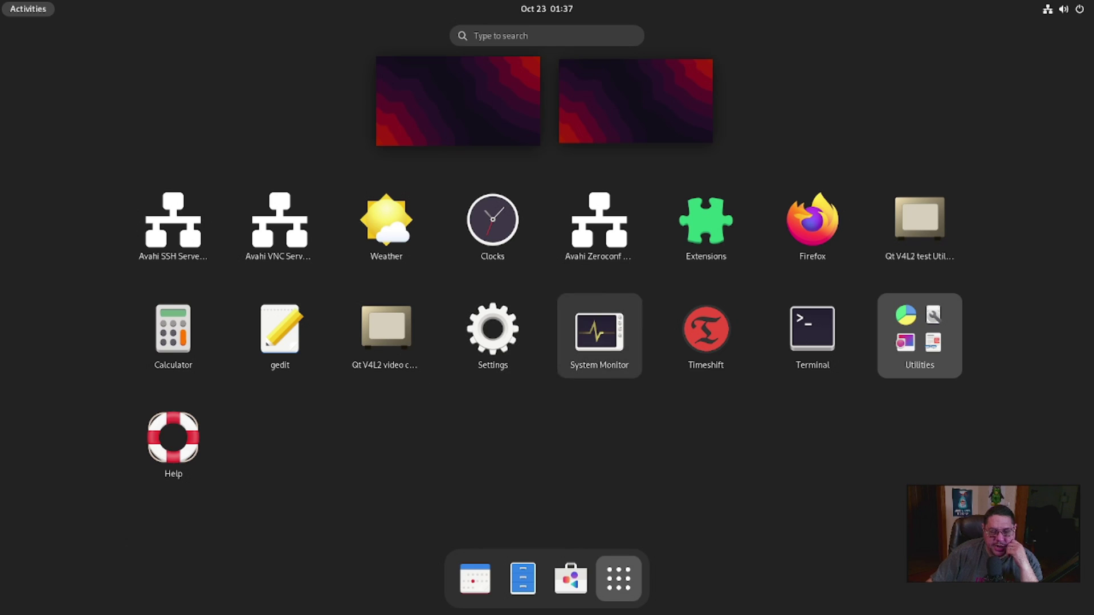
Check the calendar and notification panel from the application overview, and return to the empty desktop.
left_click(546, 8)
left_click(546, 9)
left_click(28, 9)
key("super")
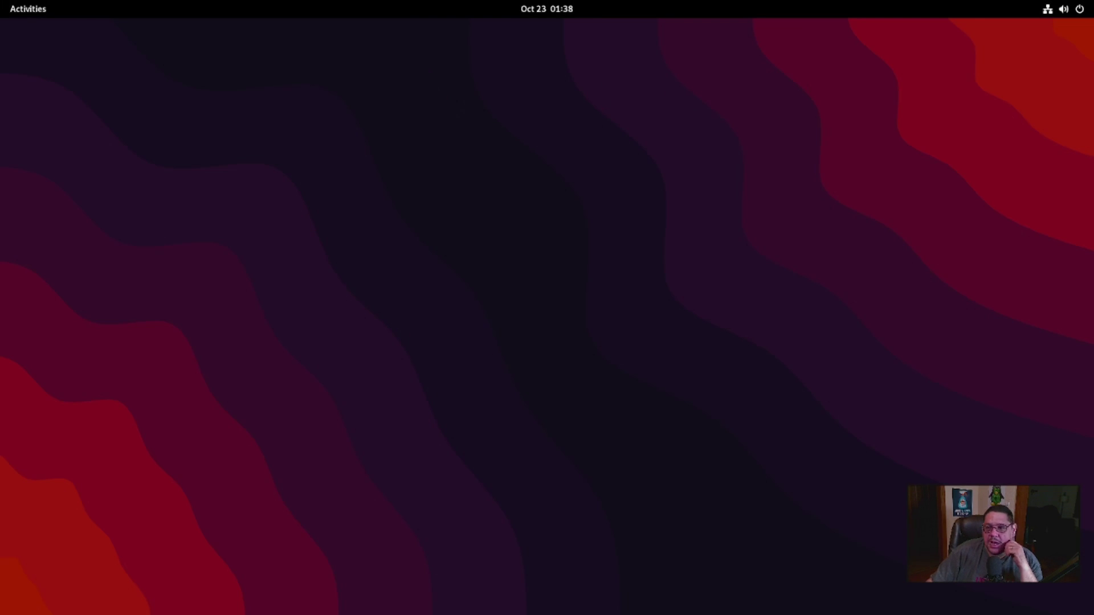
Review the Suspend, Restart, Power Off and Log Out options in the system menu, and close it without choosing any.
left_click(1064, 9)
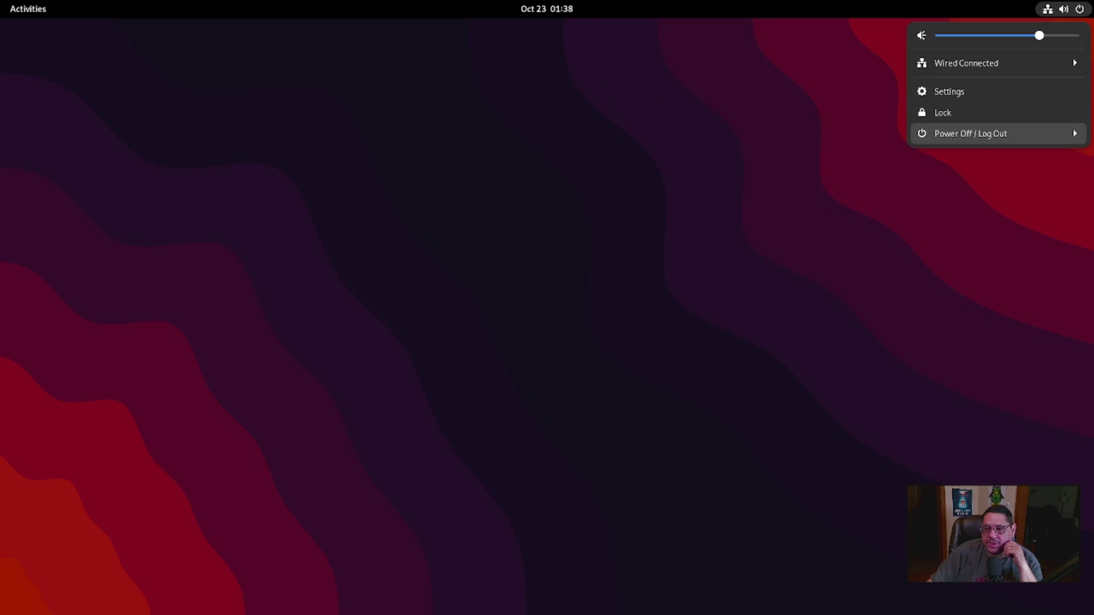
left_click(969, 133)
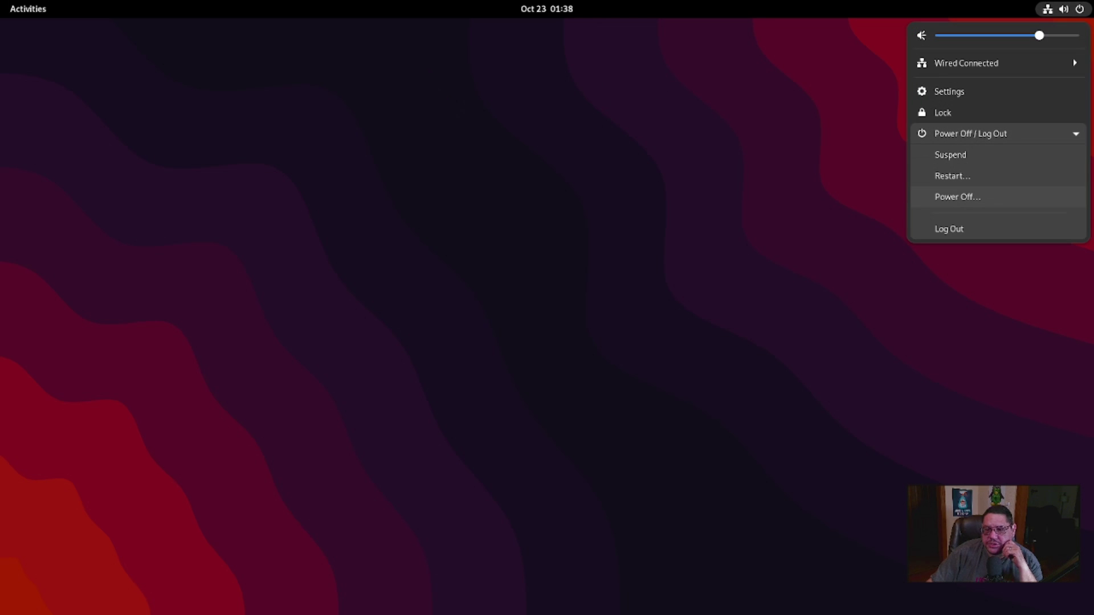
key("Up")
key("Up")
key("Up")
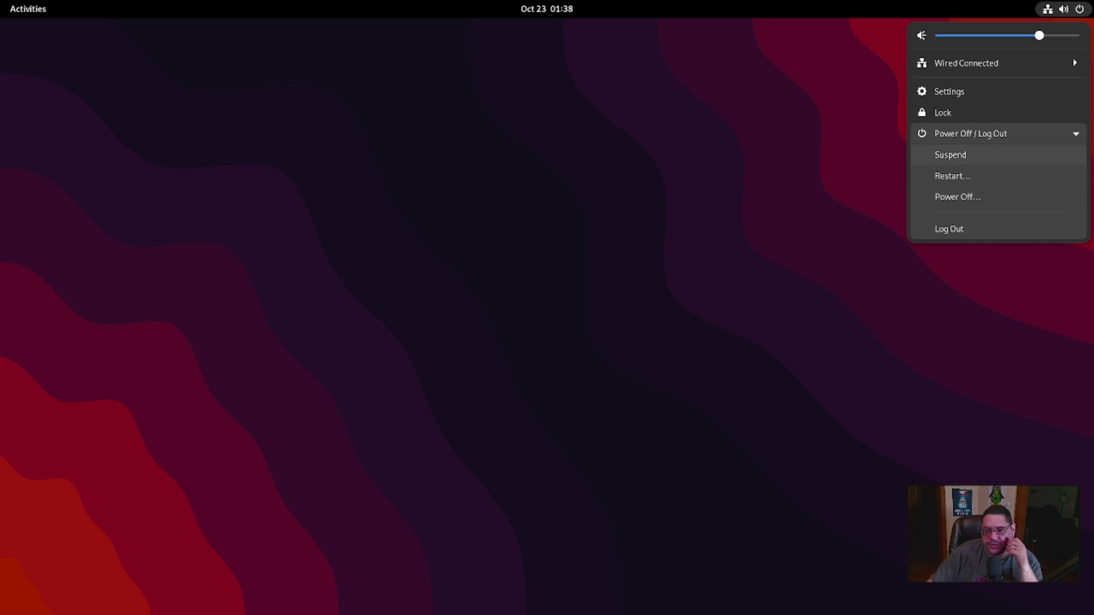
key("Escape")
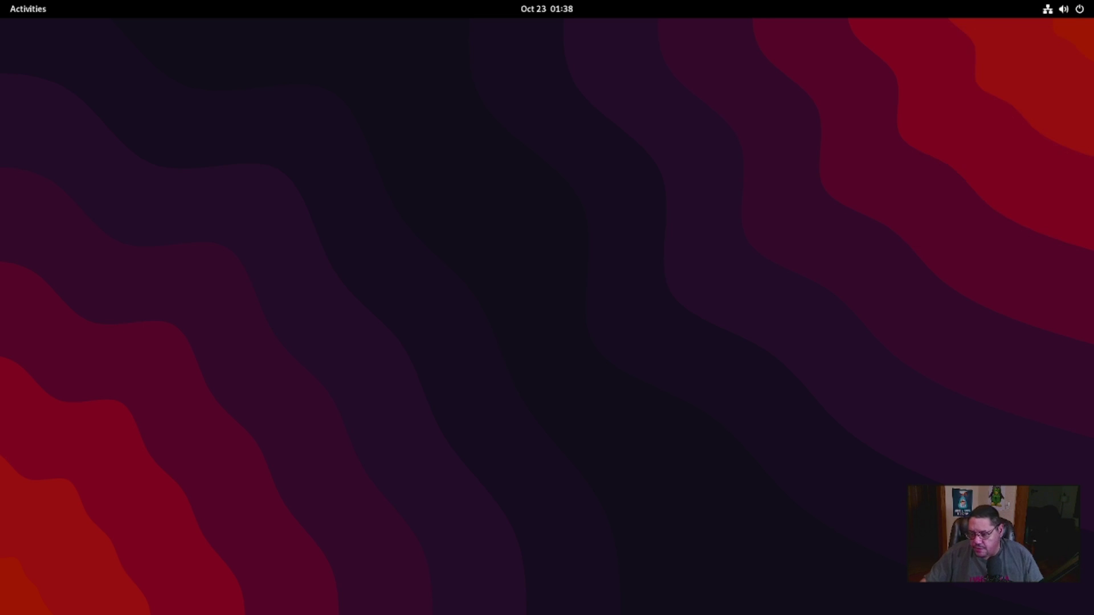